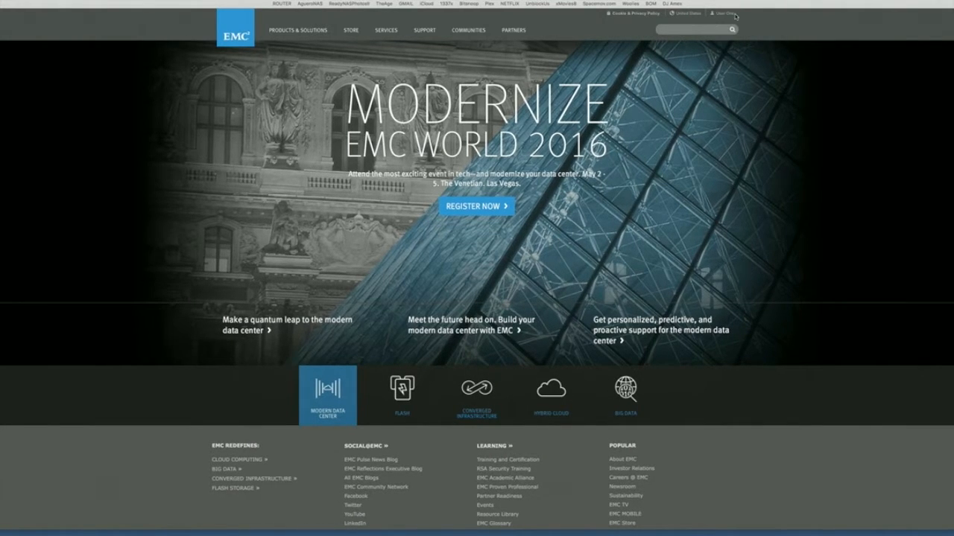
pyautogui.scroll(-1, 736, 16)
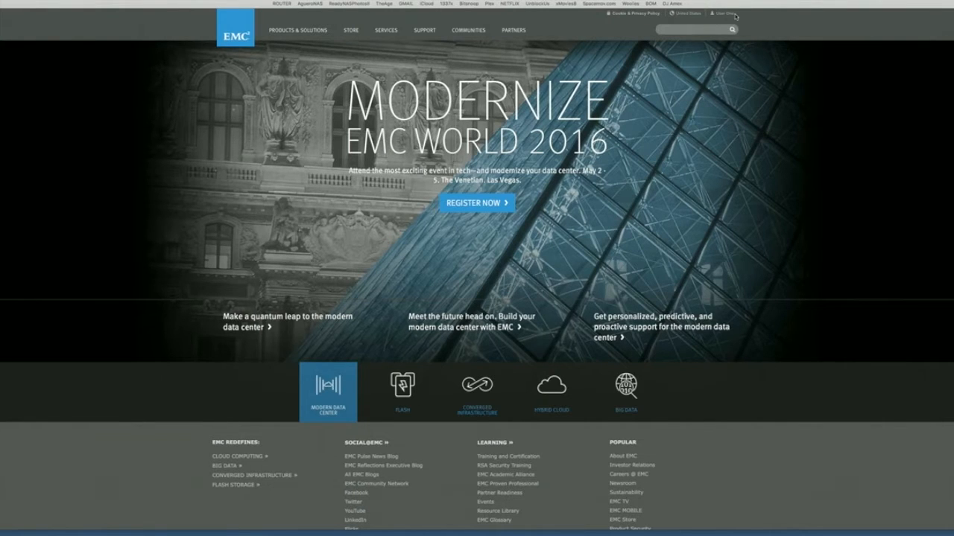
pyautogui.scroll(-3, 566, 94)
pyautogui.scroll(3, 571, 94)
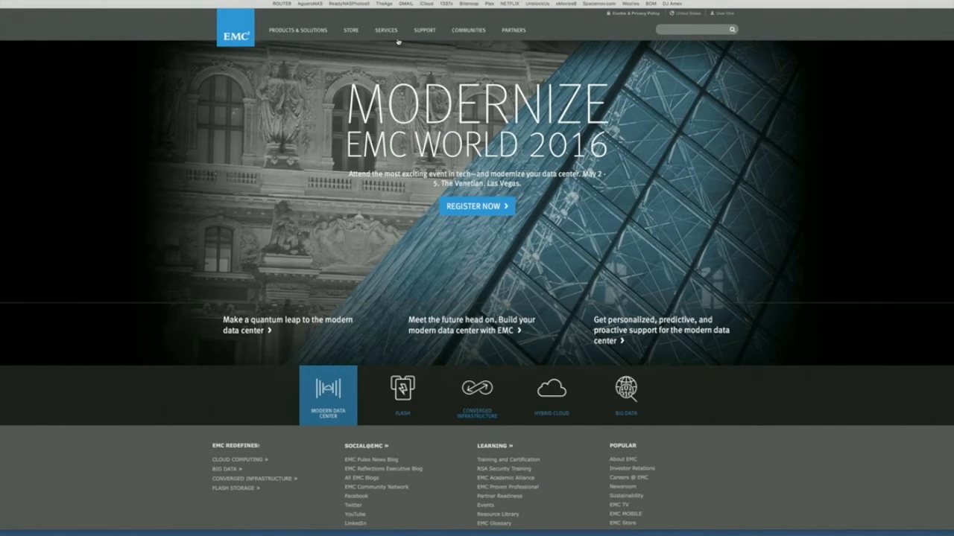
# Open the Downloads page of the EMC Online Support site
pyautogui.moveTo(429, 31)
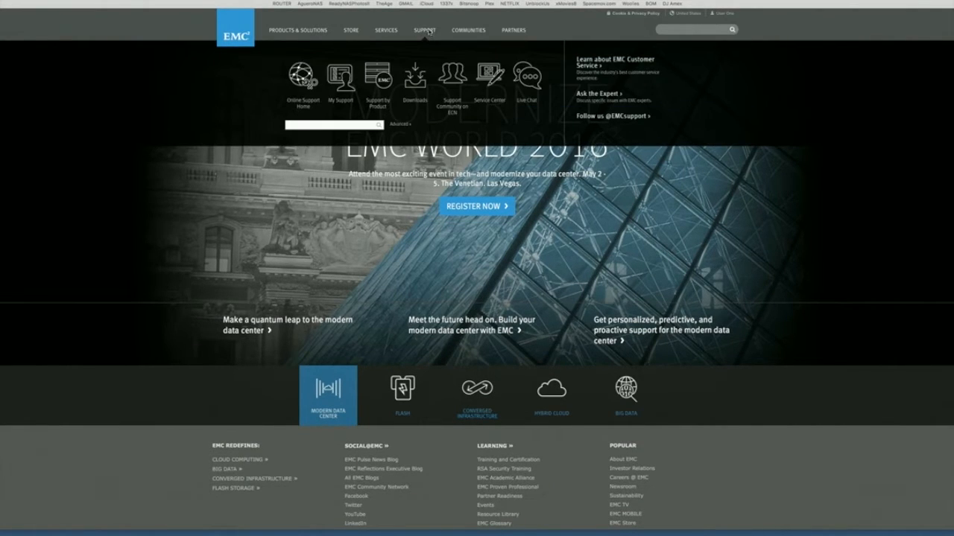
pyautogui.click(429, 31)
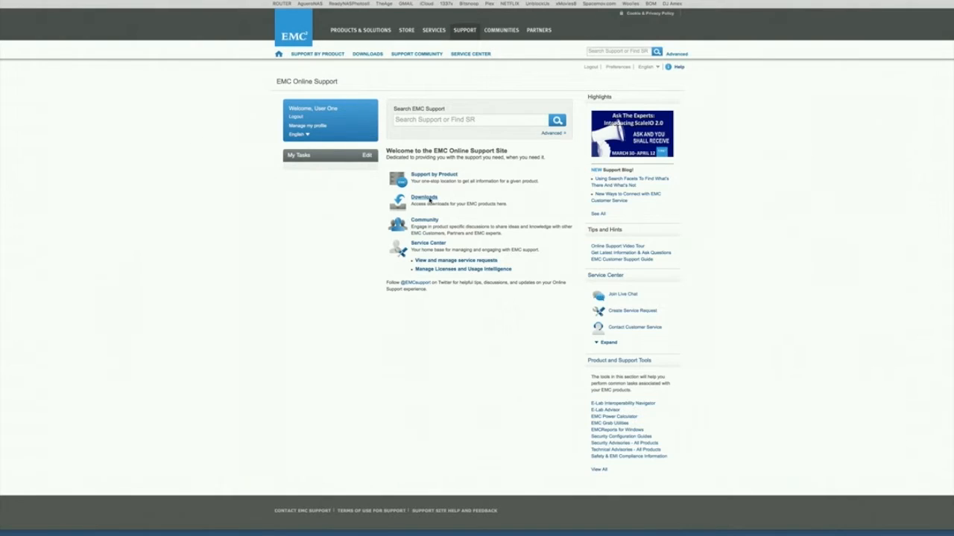
pyautogui.click(429, 199)
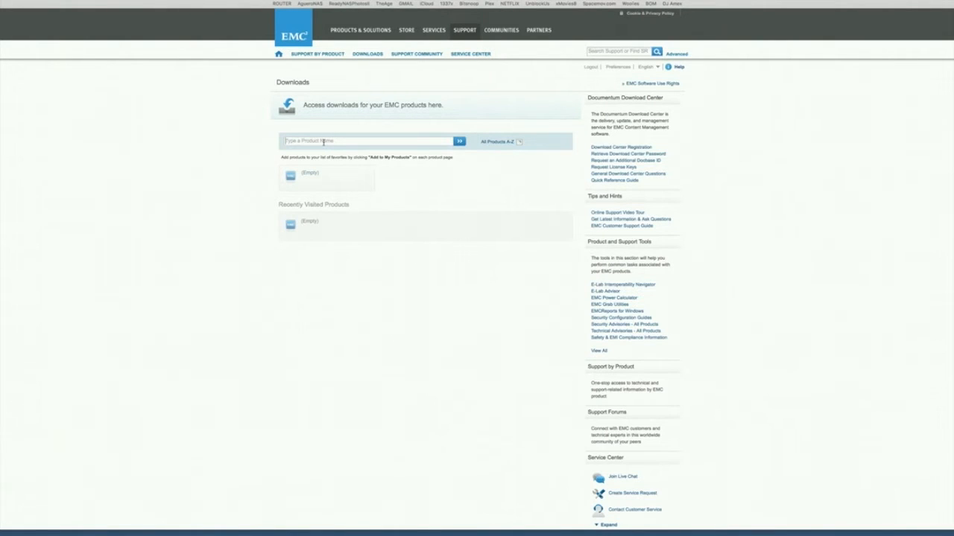
# Look up "vnx" among the products and open the downloads for VNX2 Series
pyautogui.click(323, 142)
pyautogui.write('vnx')
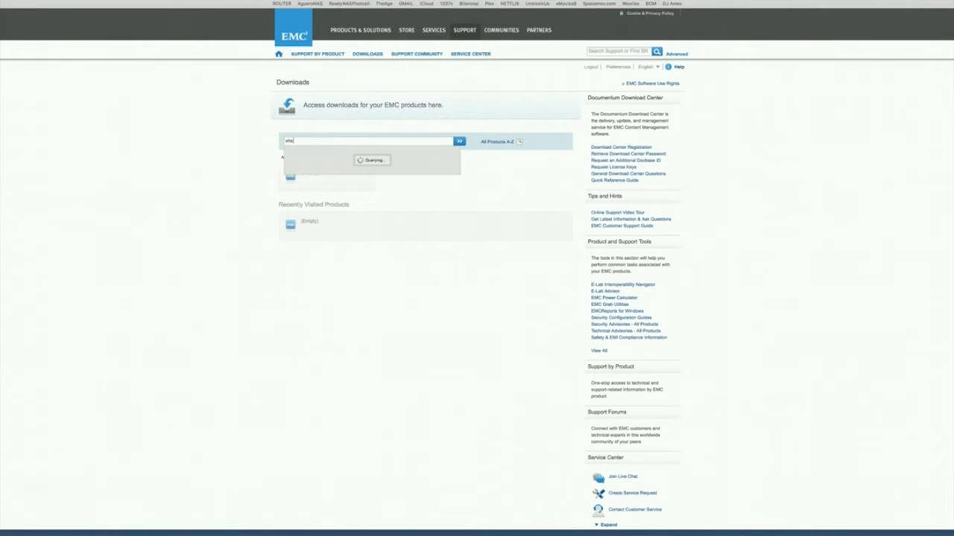
pyautogui.scroll(-3, 353, 189)
pyautogui.scroll(-8, 353, 189)
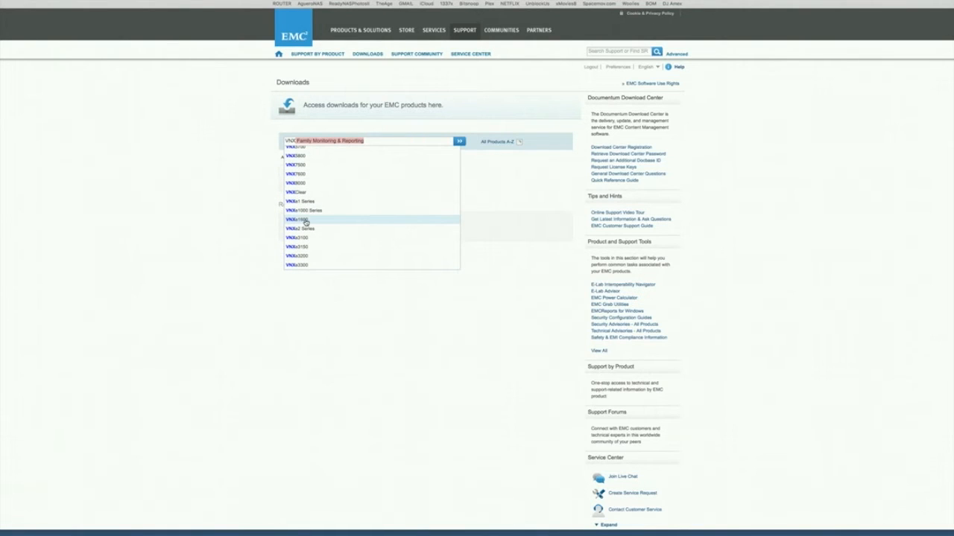
pyautogui.scroll(3, 305, 227)
pyautogui.scroll(2, 305, 224)
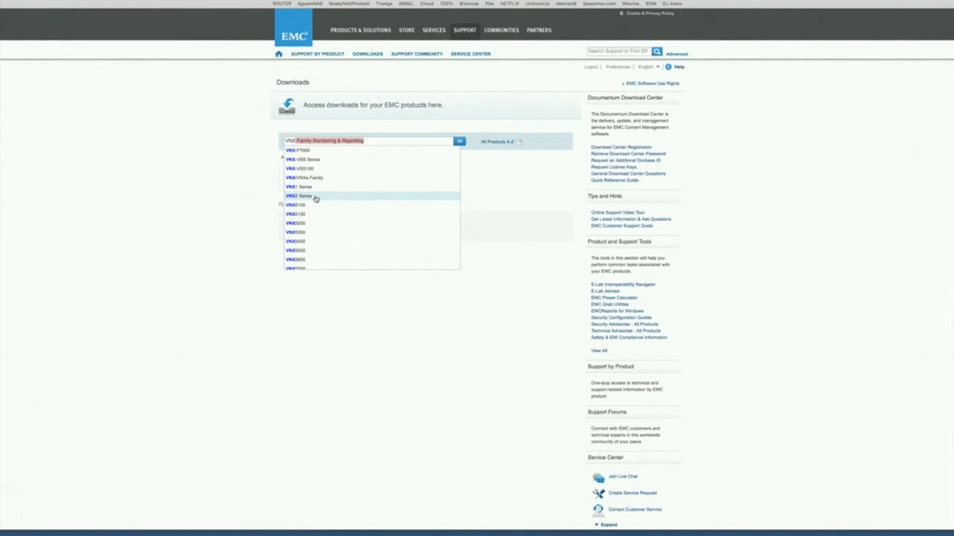
pyautogui.scroll(-3, 314, 203)
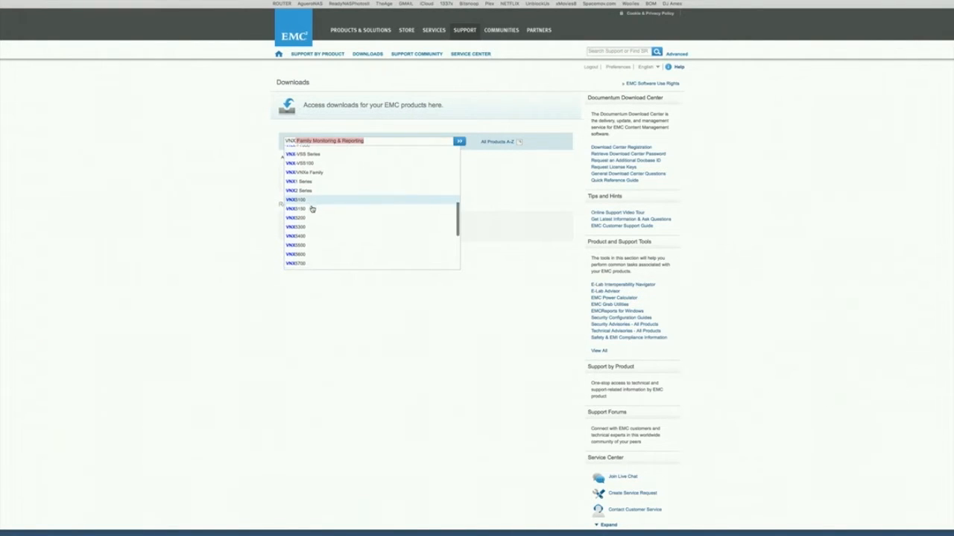
pyautogui.scroll(3, 311, 207)
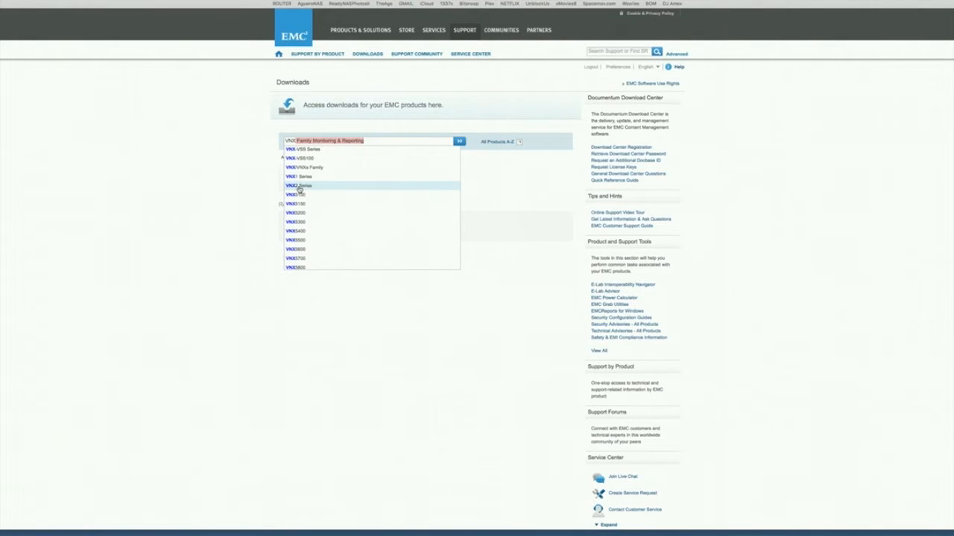
pyautogui.click(308, 187)
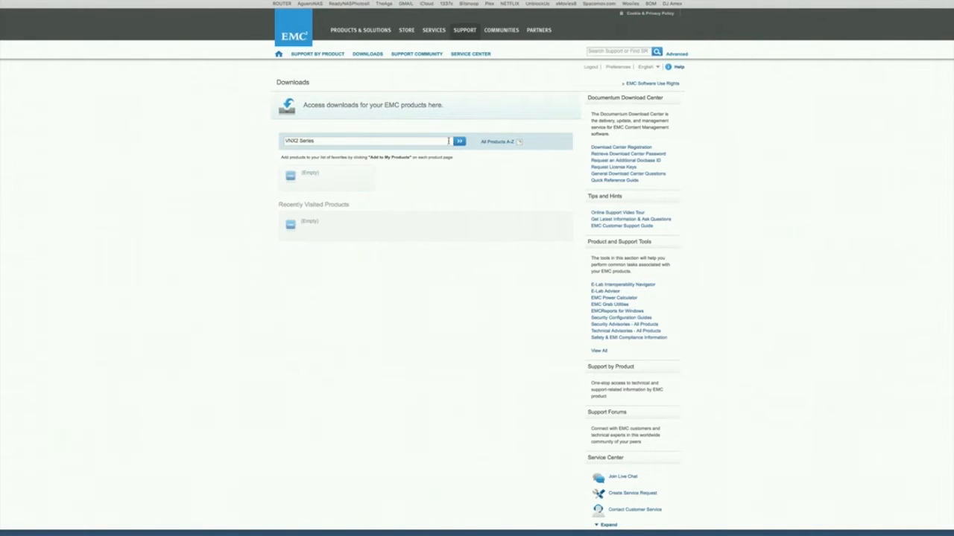
pyautogui.click(461, 144)
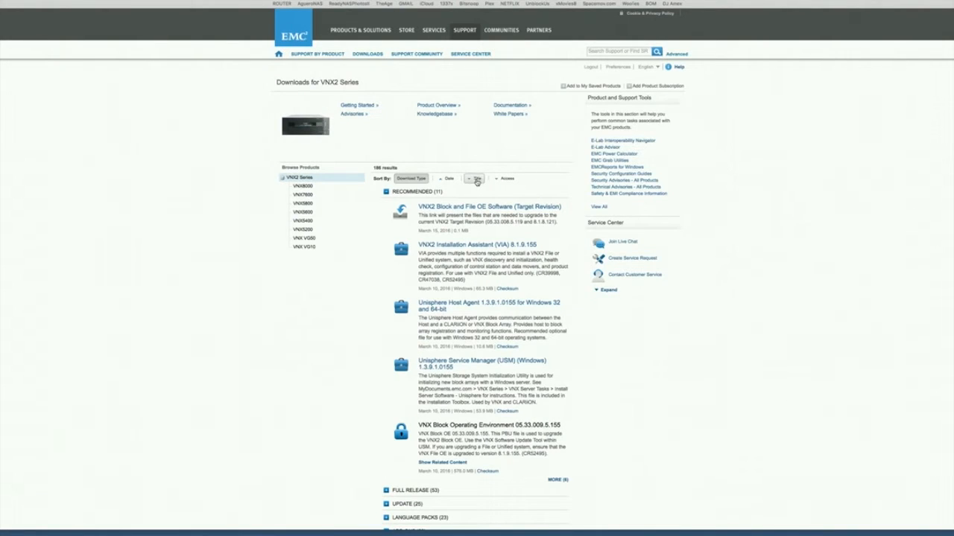
# Sort the VNX2 Series downloads by title and find the VNX File Simulator OVA packages
pyautogui.click(477, 180)
pyautogui.scroll(-15, 477, 183)
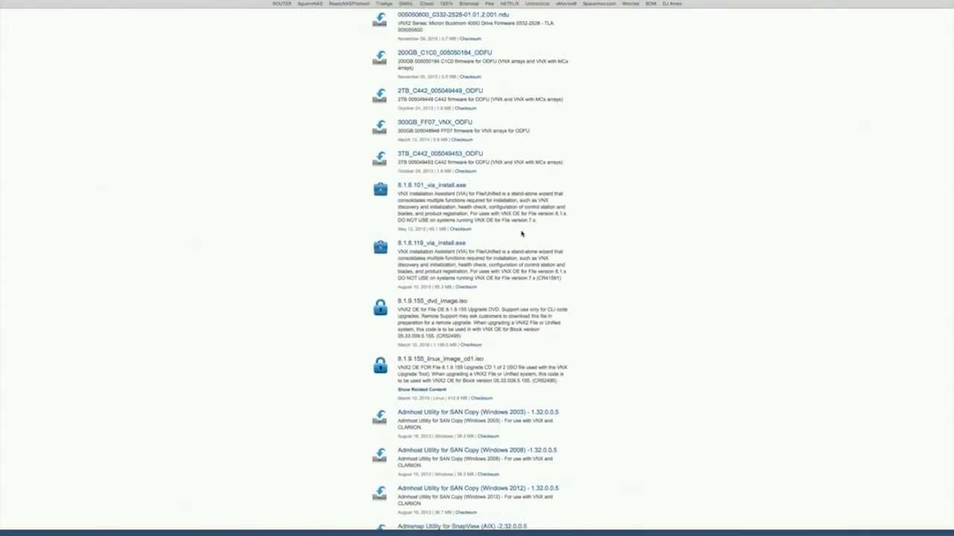
pyautogui.scroll(-20, 477, 268)
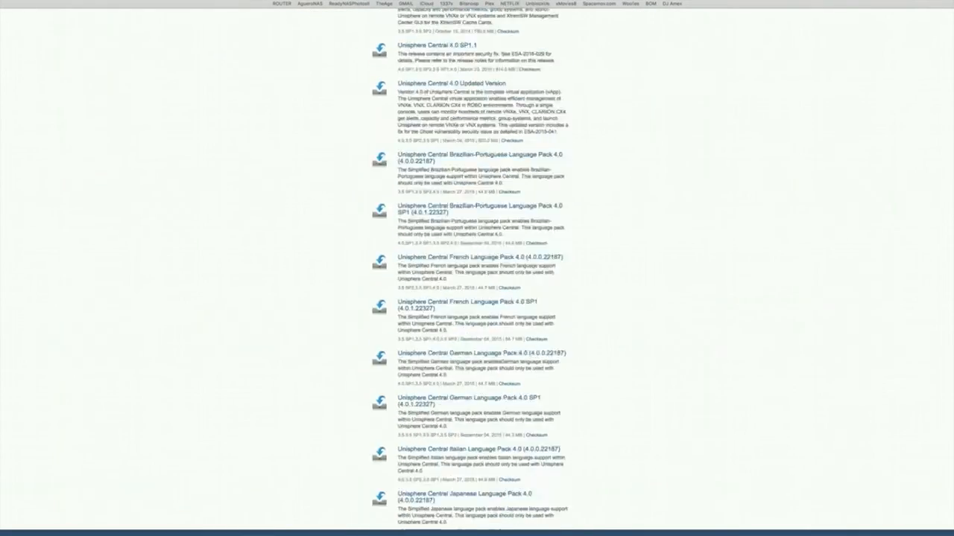
pyautogui.scroll(-20, 477, 268)
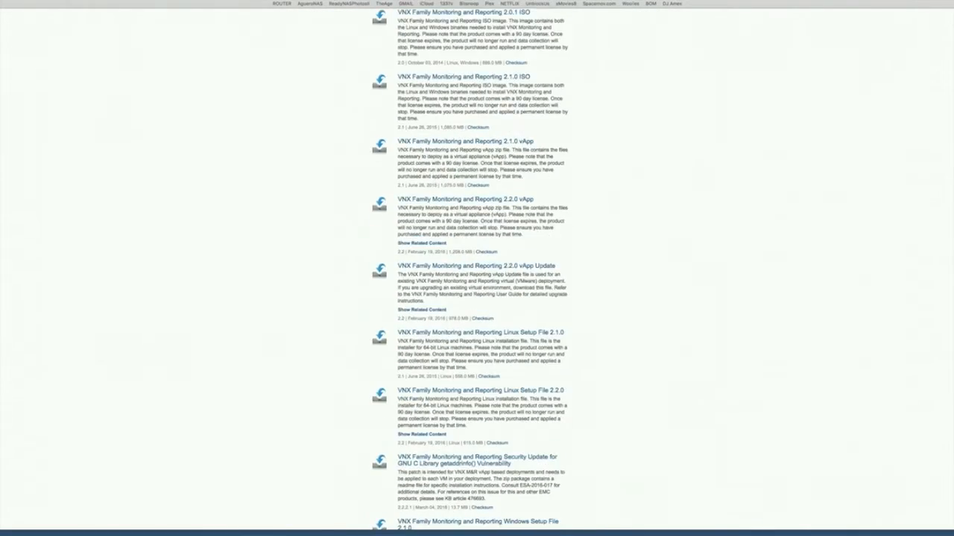
pyautogui.scroll(-5, 783, 321)
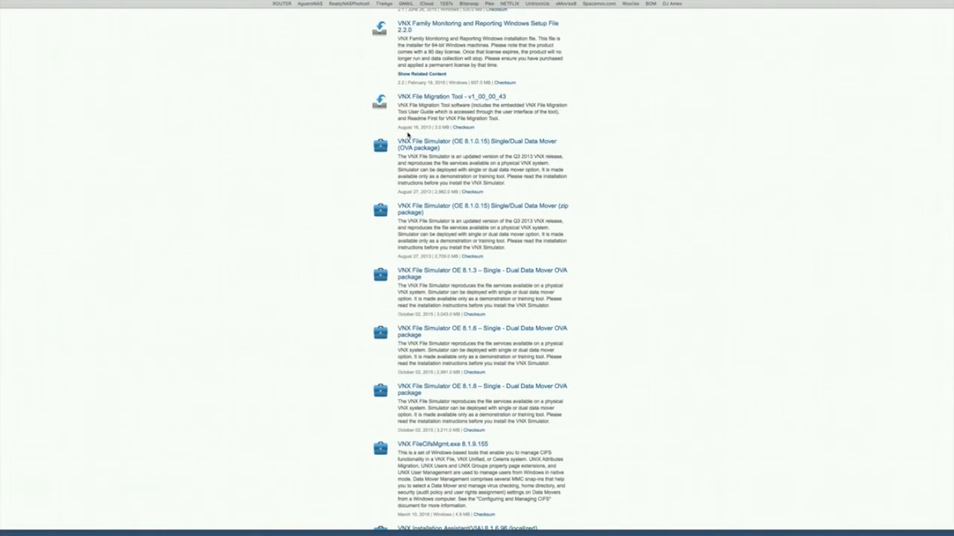
pyautogui.scroll(-2, 450, 144)
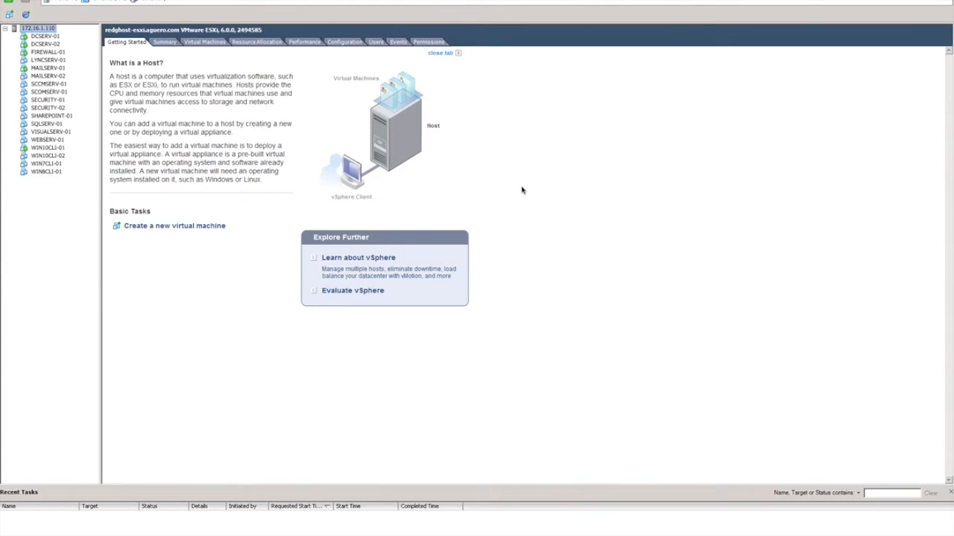
# Switch to the vSphere Client and start an OVF template deployment with Z:\EMC VNX\8.1.8-37119.ova as its source
pyautogui.click(6, 29)
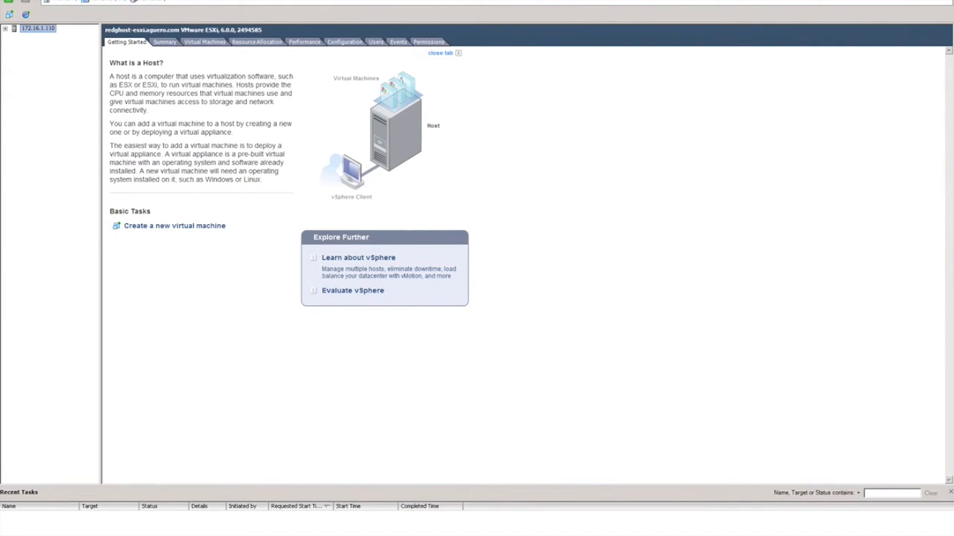
pyautogui.click(9, 0)
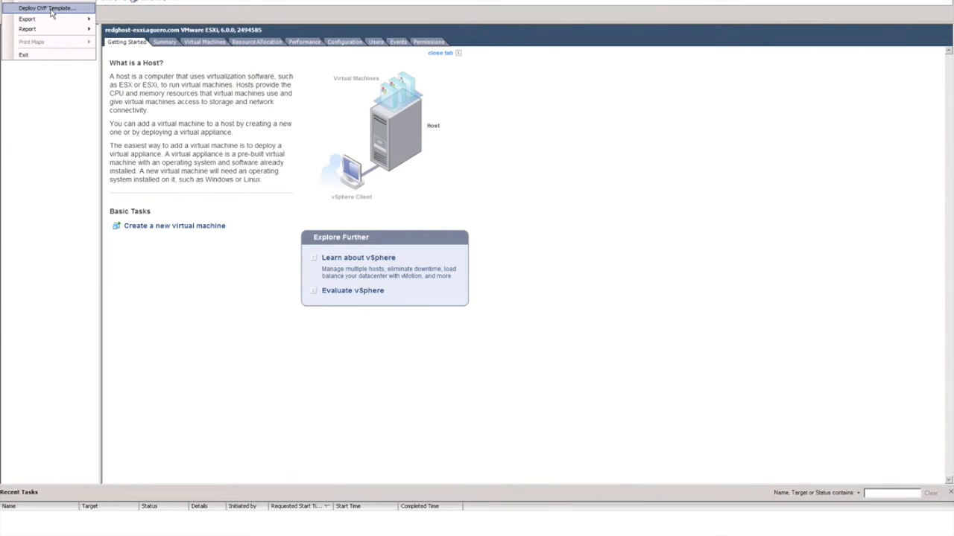
pyautogui.click(51, 11)
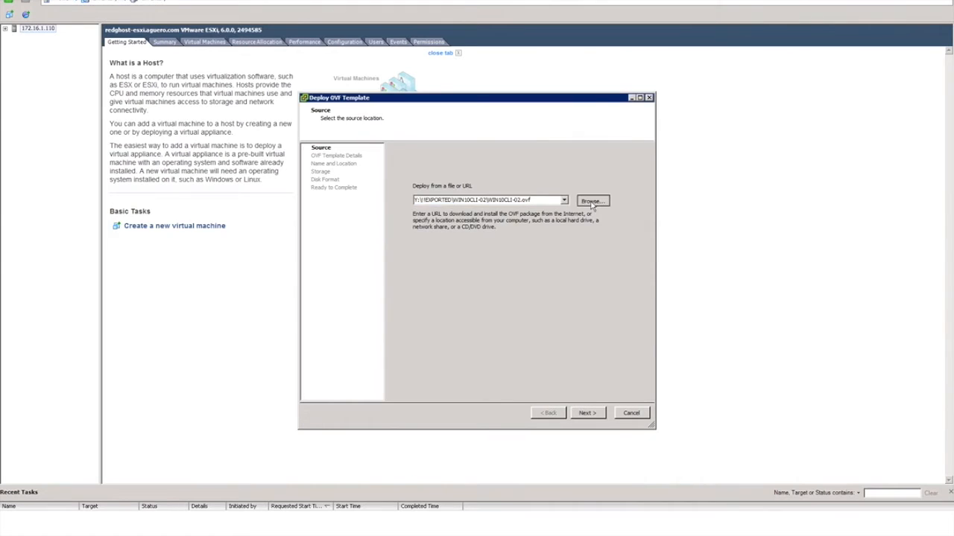
pyautogui.click(591, 201)
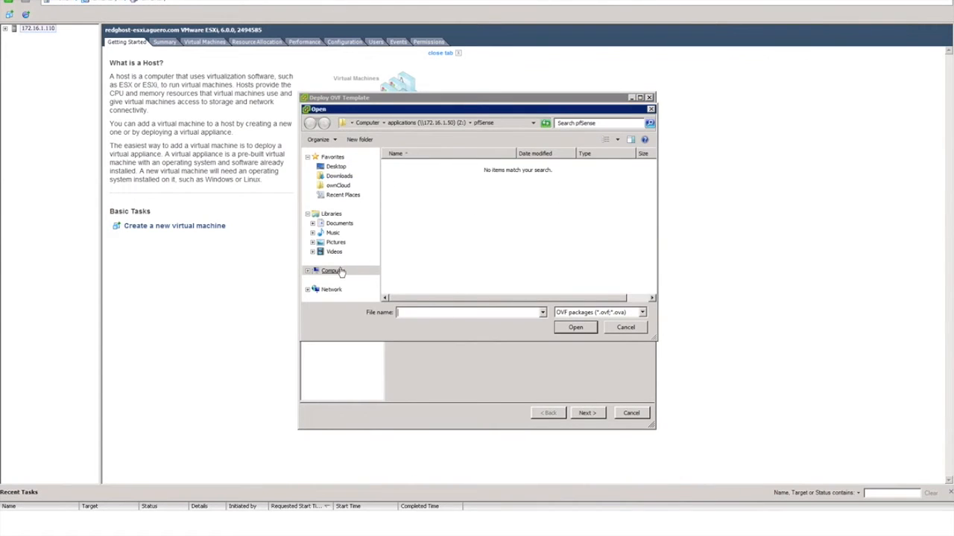
pyautogui.click(423, 122)
pyautogui.scroll(9, 645, 190)
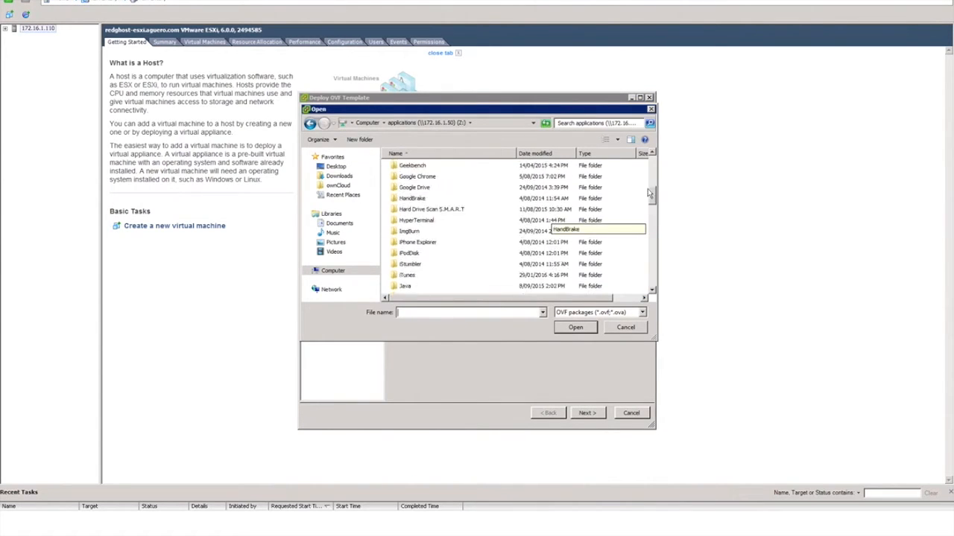
pyautogui.scroll(-2, 521, 224)
pyautogui.doubleClick(413, 217)
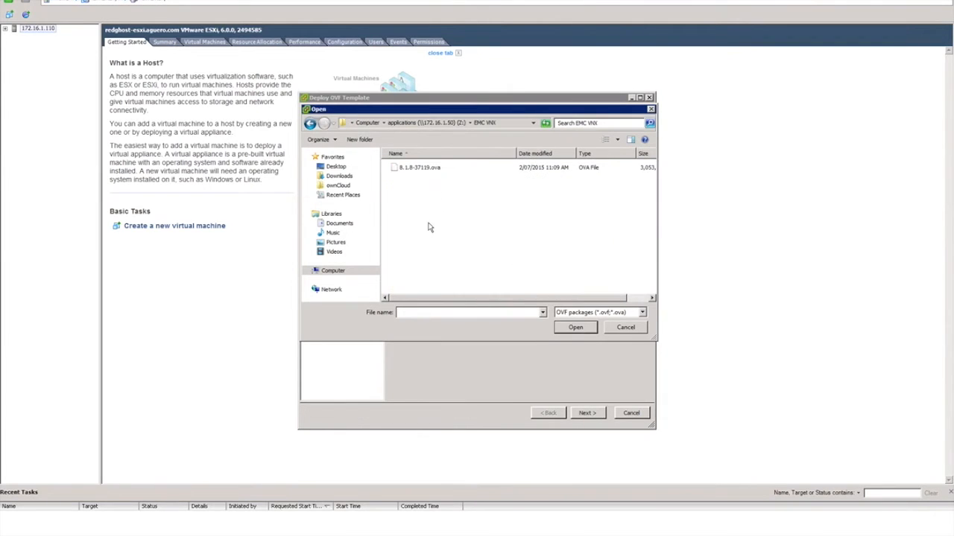
pyautogui.click(414, 169)
pyautogui.click(576, 328)
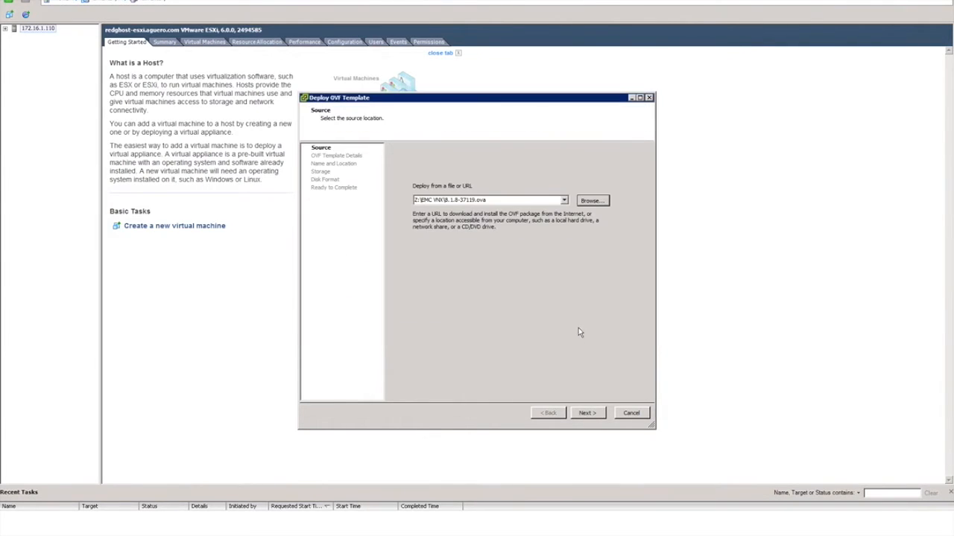
pyautogui.click(588, 412)
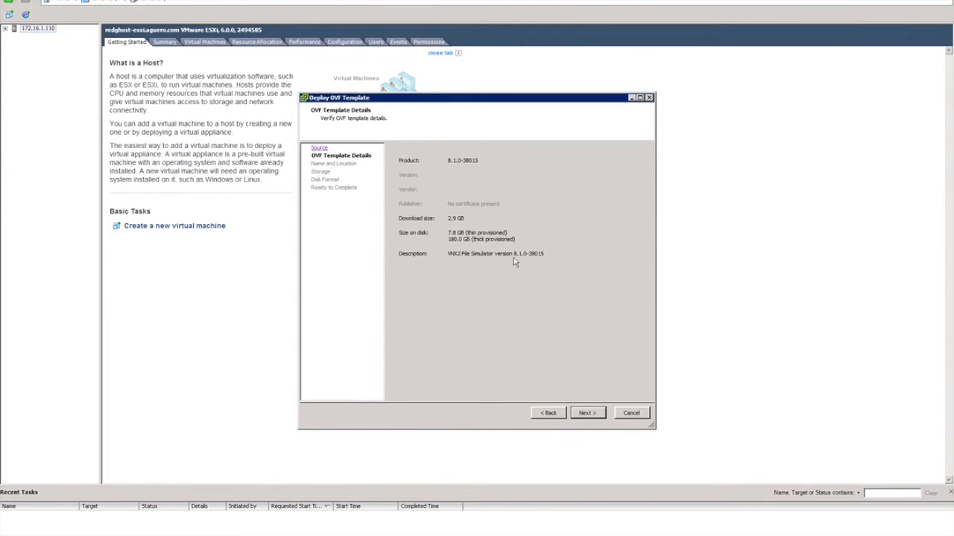
# Accept the OVF template details and name the deployed virtual machine "VNX Simulator"
pyautogui.click(585, 414)
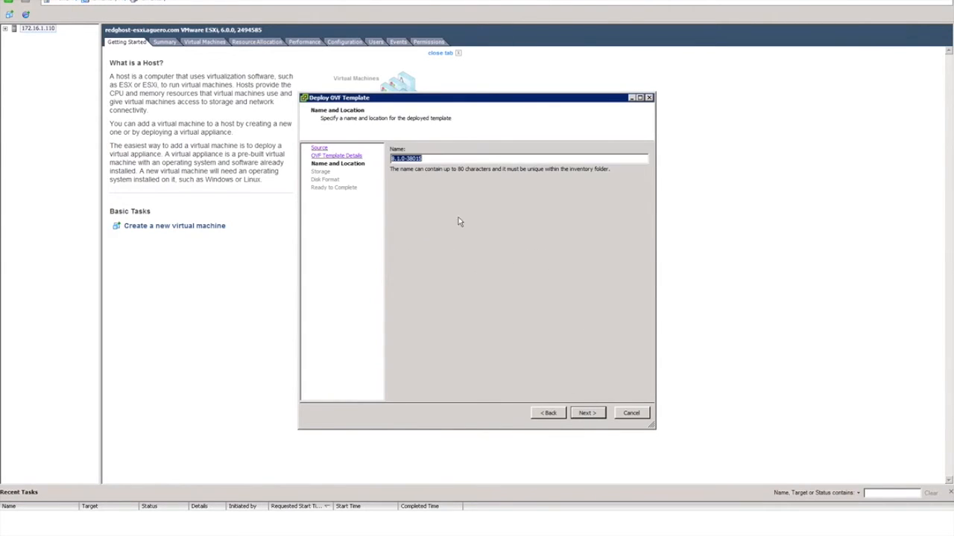
pyautogui.press('BackSpace')
pyautogui.write('VNX Simulator')
pyautogui.click(587, 415)
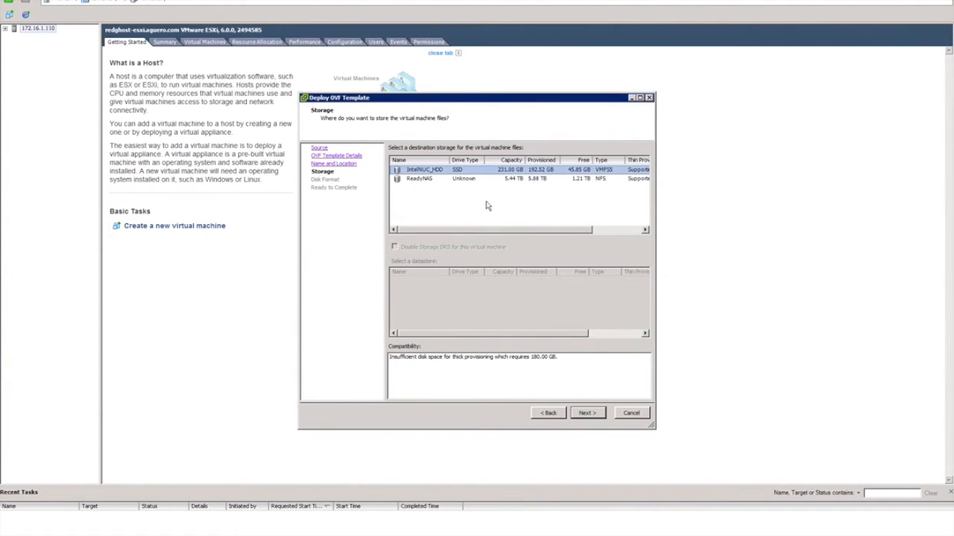
# Store the virtual machine on the ReadyNAS datastore with Thin Provision and complete the deployment
pyautogui.click(421, 181)
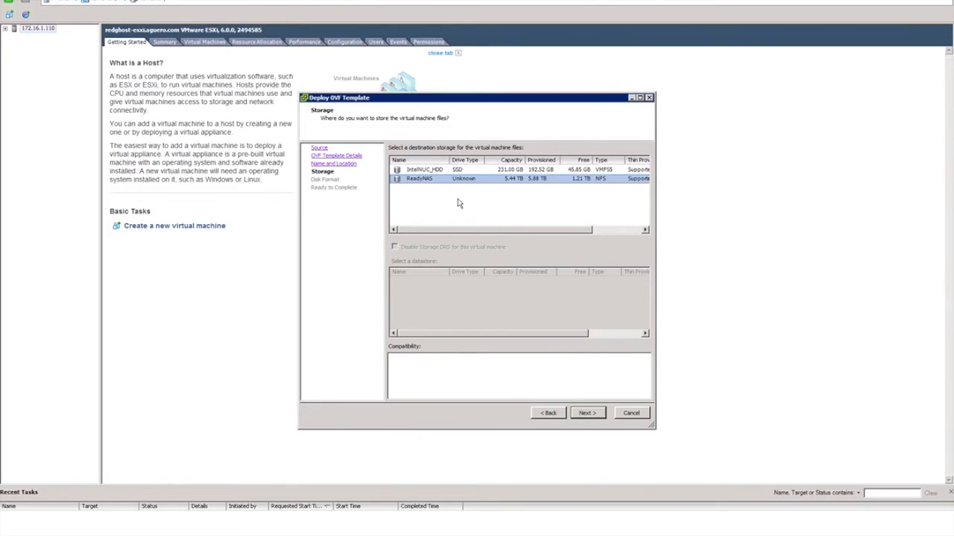
pyautogui.click(588, 419)
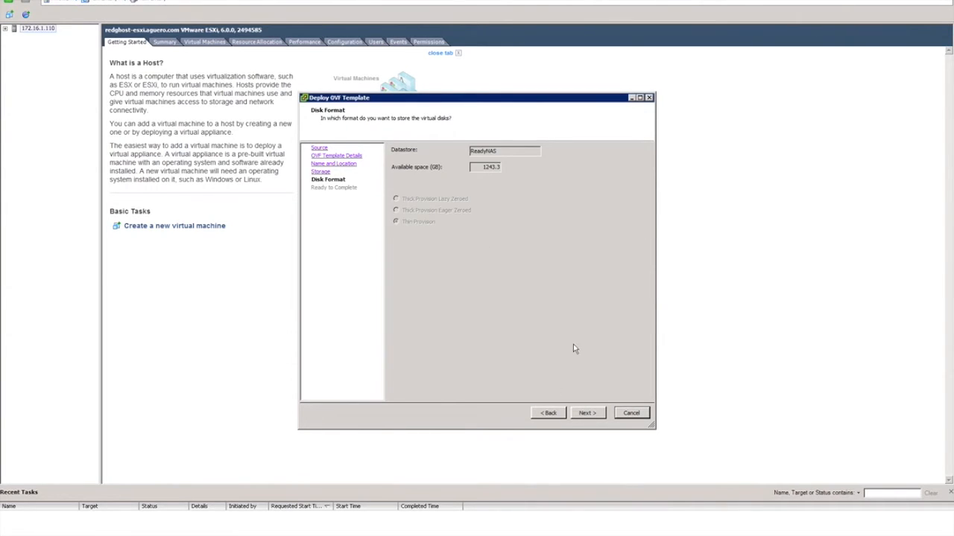
pyautogui.click(595, 416)
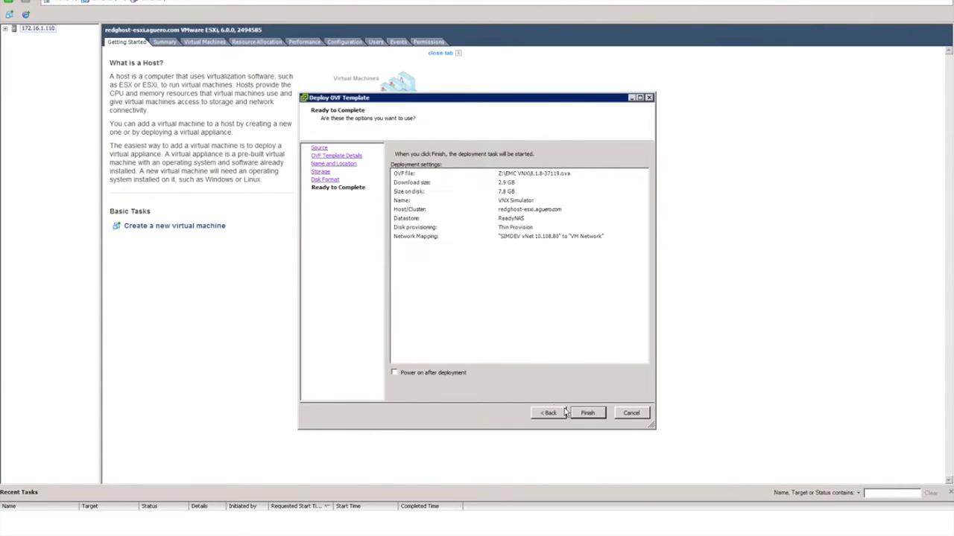
pyautogui.click(589, 415)
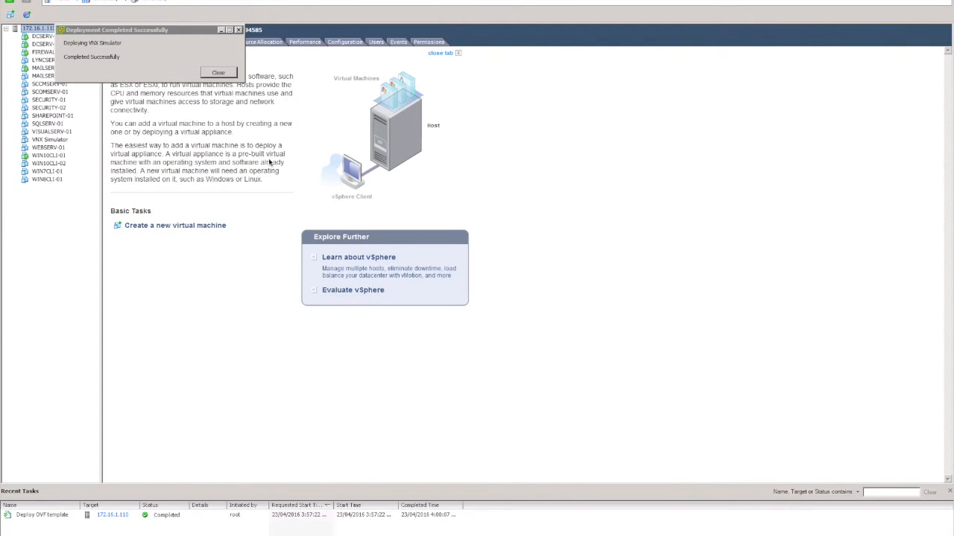
pyautogui.click(223, 74)
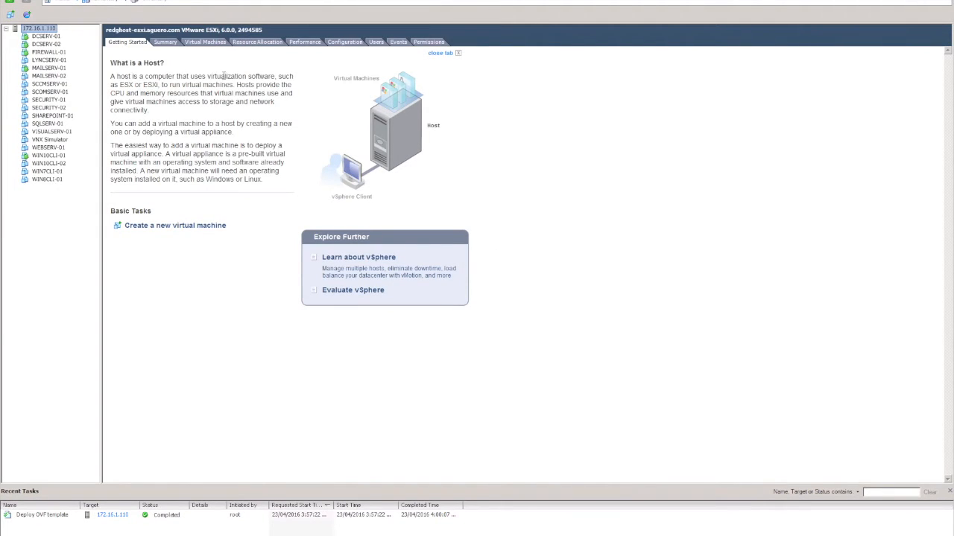
# Open the console of the VNX Simulator virtual machine and power it on
pyautogui.click(47, 141)
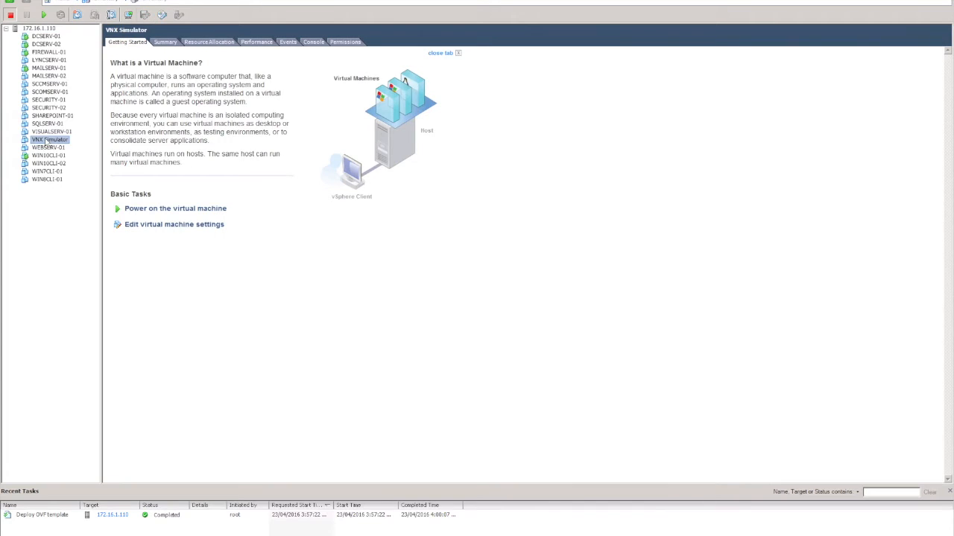
pyautogui.click(129, 14)
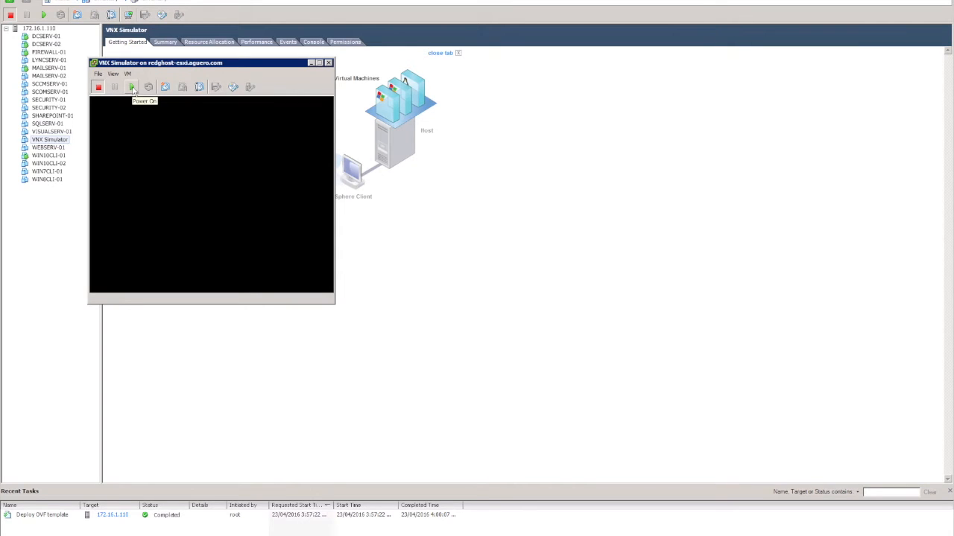
pyautogui.click(132, 87)
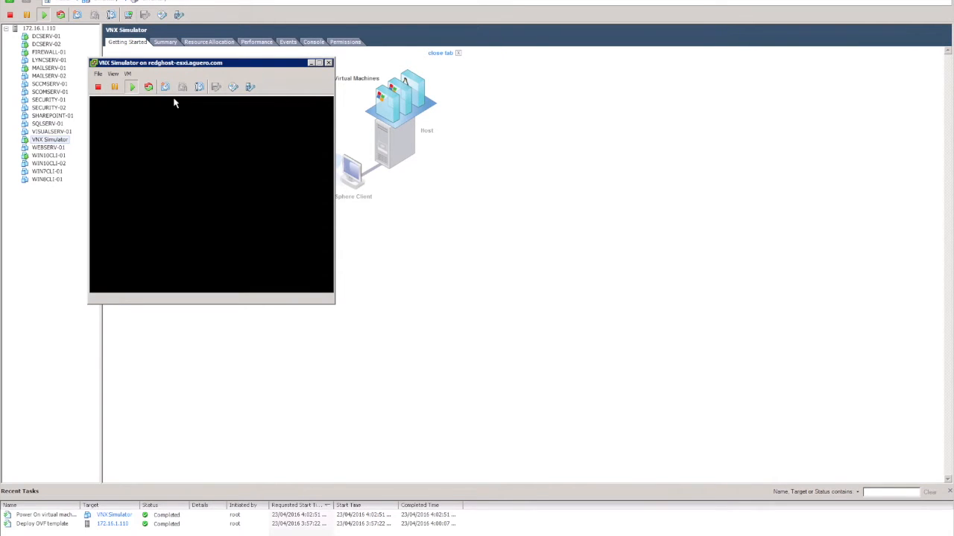
# Move the VNX Simulator console window clear of the inventory and log in as root with the account password
pyautogui.moveTo(218, 66); pyautogui.dragTo(385, 47)
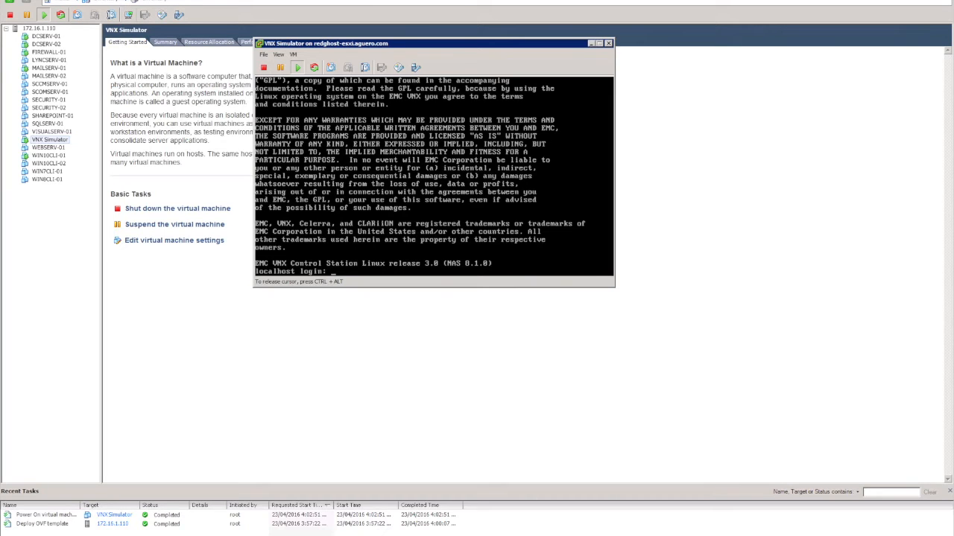
pyautogui.write('root')
pyautogui.press('Return')
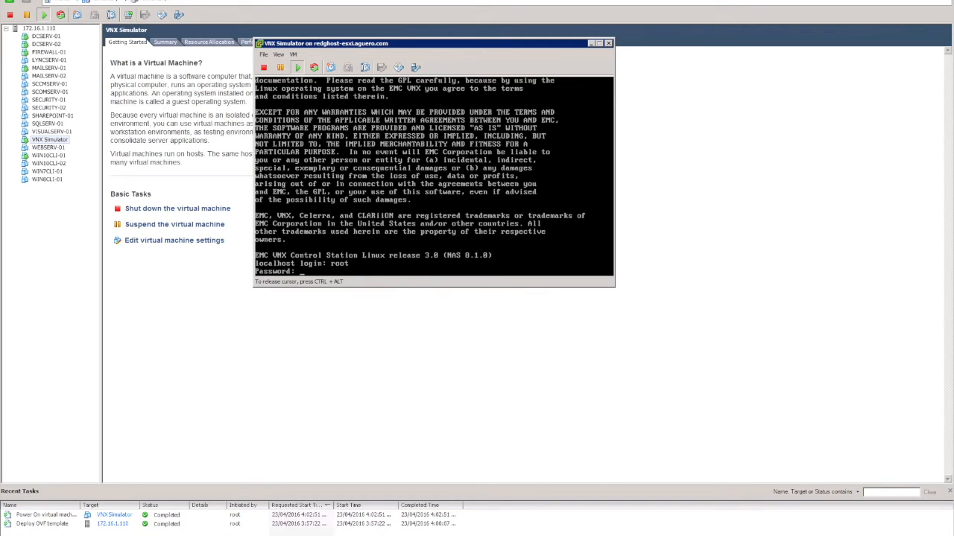
pyautogui.press('Return')
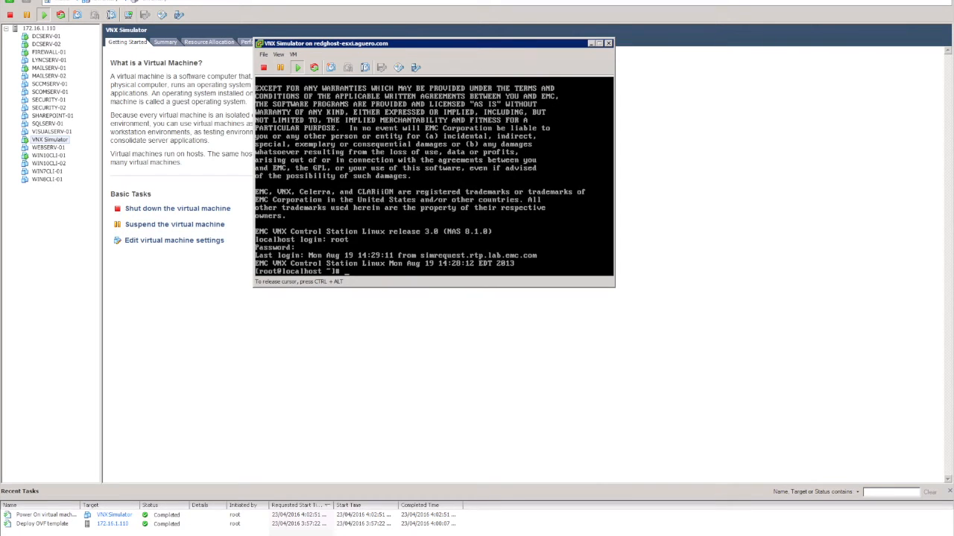
pyautogui.press('Return')
pyautogui.press('Return')
pyautogui.press('Return')
pyautogui.press('Return')
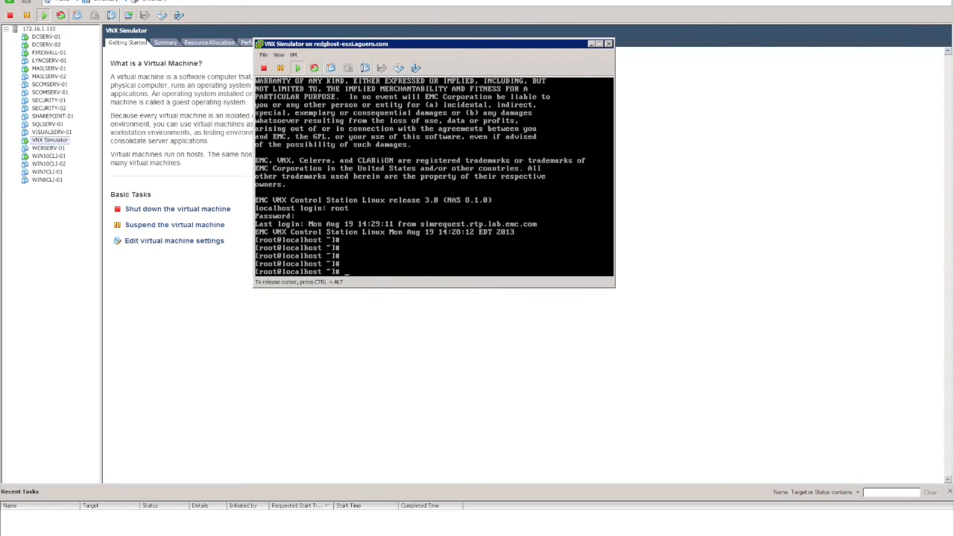
# Review network adapters 1, 2 and 3 in the VNX Simulator virtual machine's settings, and return to its console
pyautogui.hotkey('ctrl', 'alt')
pyautogui.click(64, 143)
pyautogui.rightClick(63, 141)
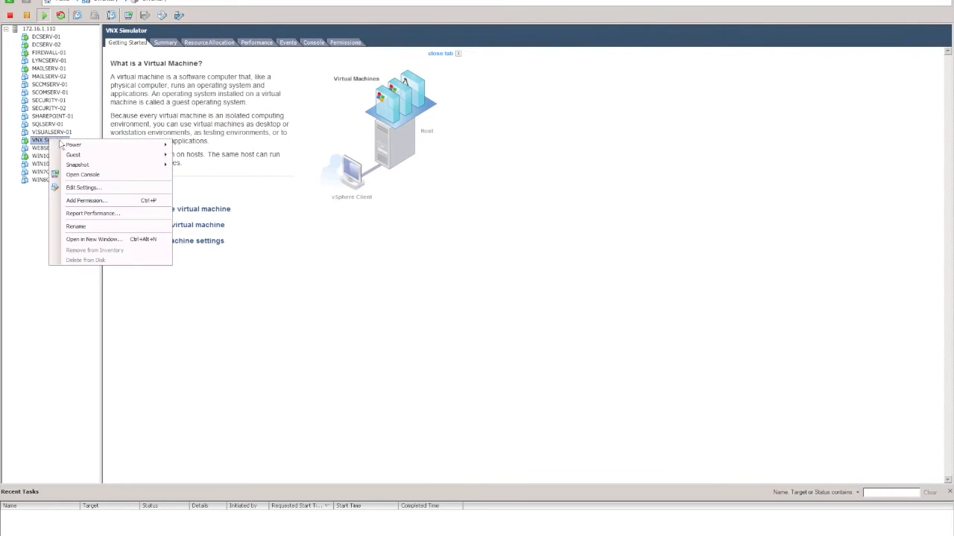
pyautogui.click(91, 190)
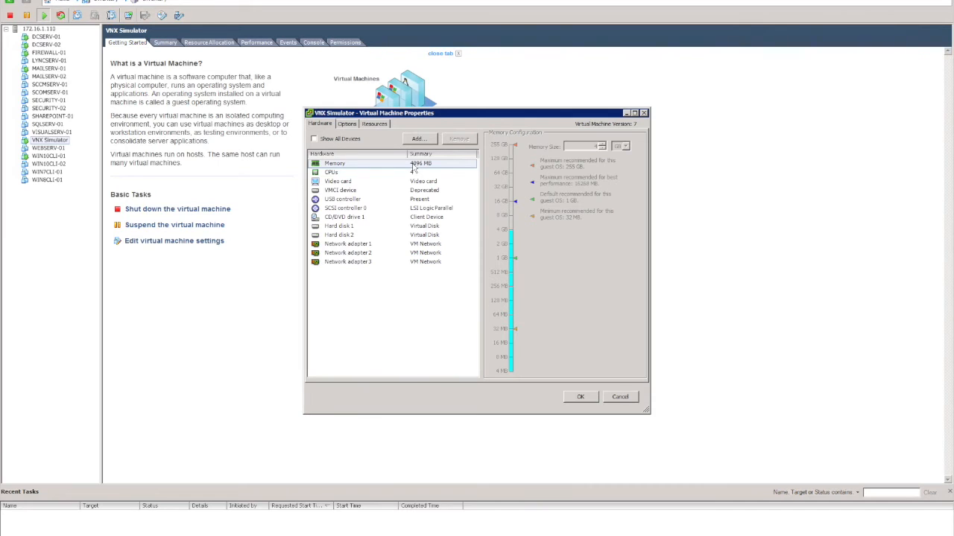
pyautogui.click(371, 252)
pyautogui.click(372, 261)
pyautogui.click(373, 253)
pyautogui.click(373, 245)
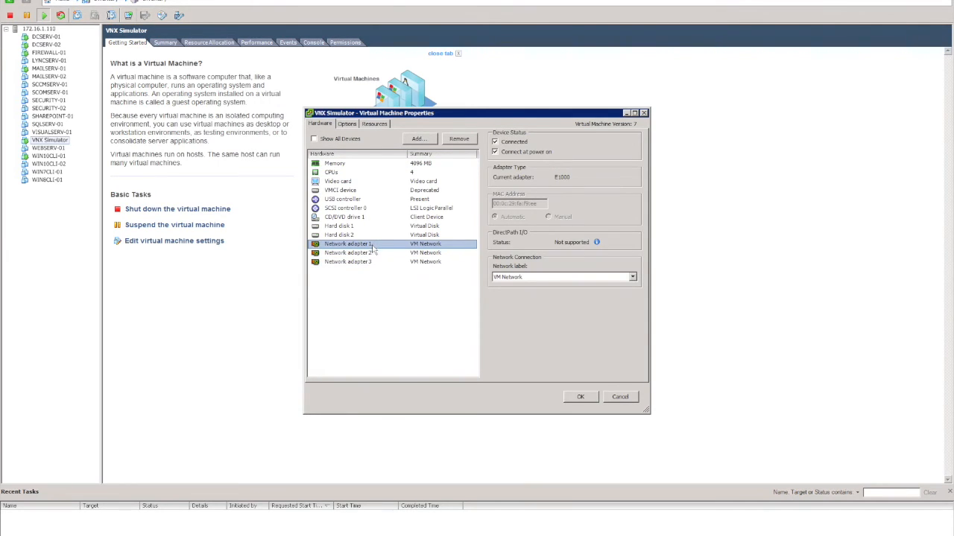
pyautogui.click(369, 253)
pyautogui.click(367, 262)
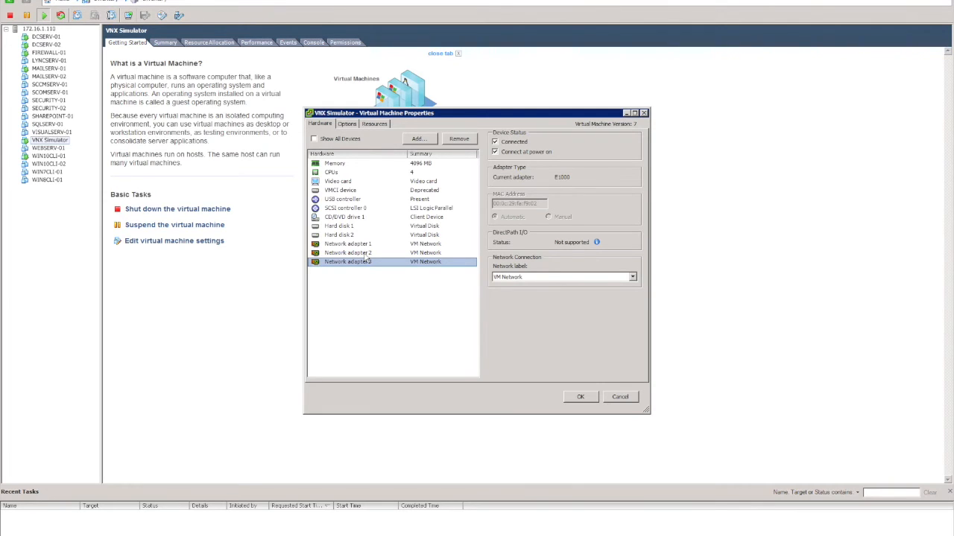
pyautogui.click(366, 253)
pyautogui.click(365, 244)
pyautogui.click(362, 253)
pyautogui.click(358, 264)
pyautogui.click(643, 112)
pyautogui.click(357, 534)
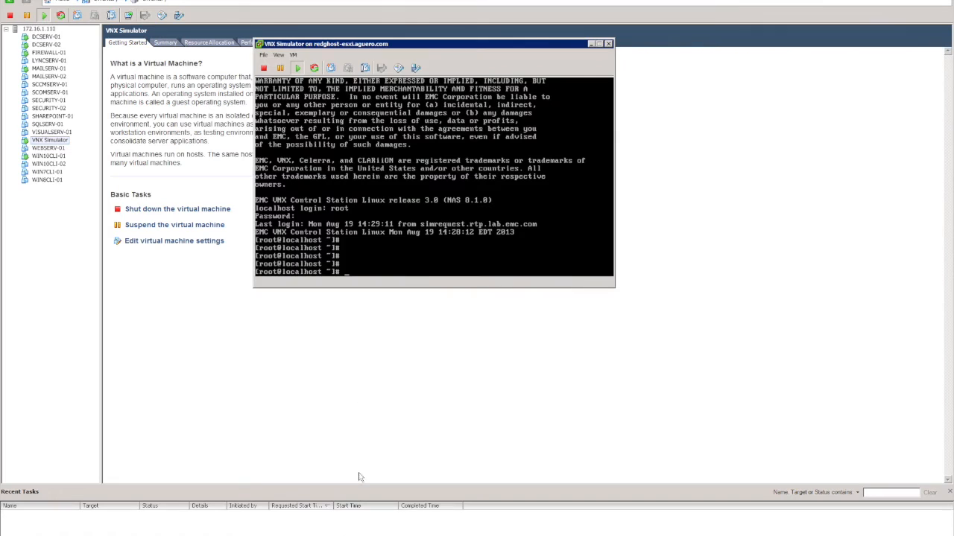
# Start the network configuration of the first interface in the console with the command netconfig -d eth0
pyautogui.click(411, 240)
pyautogui.hotkey('ctrl', 'alt')
pyautogui.click(450, 207)
pyautogui.write('netconfig -d e')
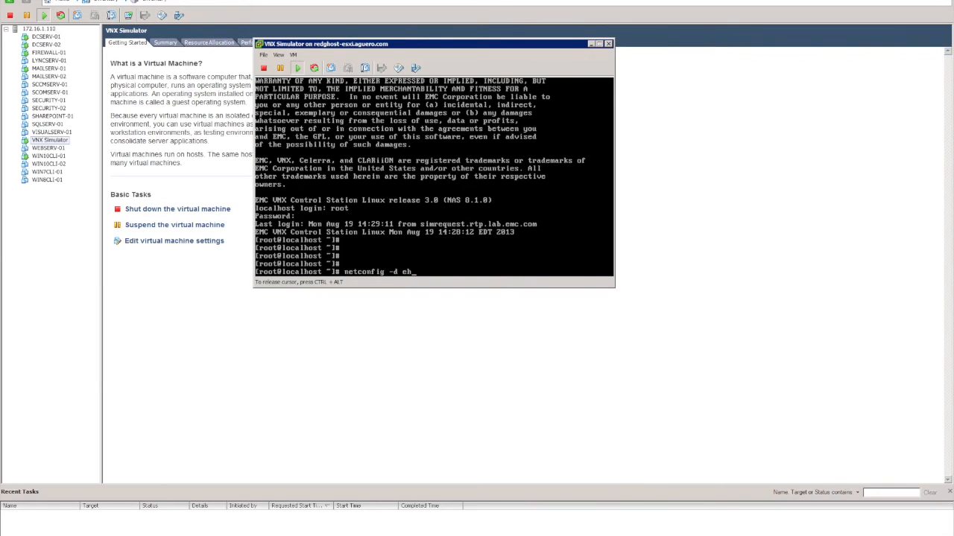
pyautogui.write('th0')
pyautogui.press('Return')
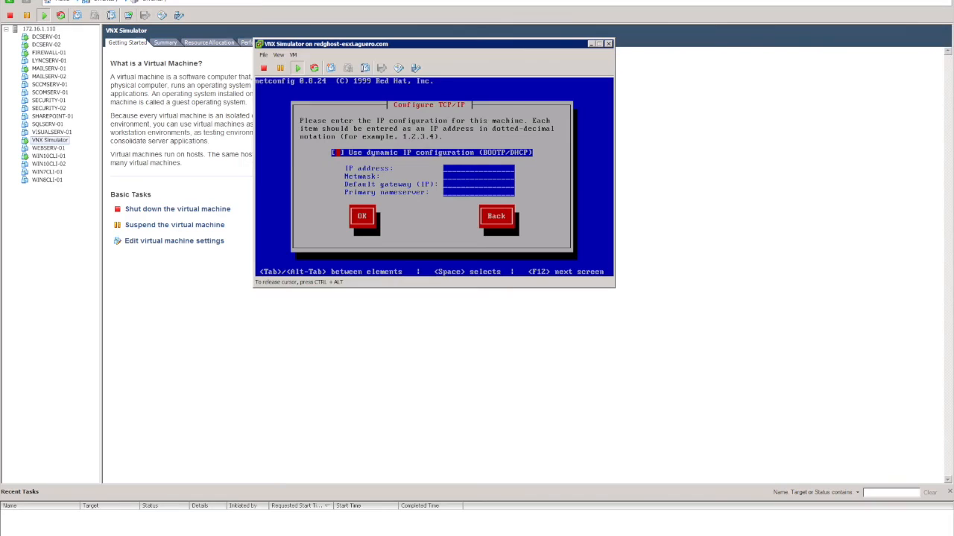
# Give eth0 the static IP address 172.16.1.200, netmask 255.255.255.0, default gateway 172.16.1.254 and primary nameserver 172.16.1.1
pyautogui.press('space')
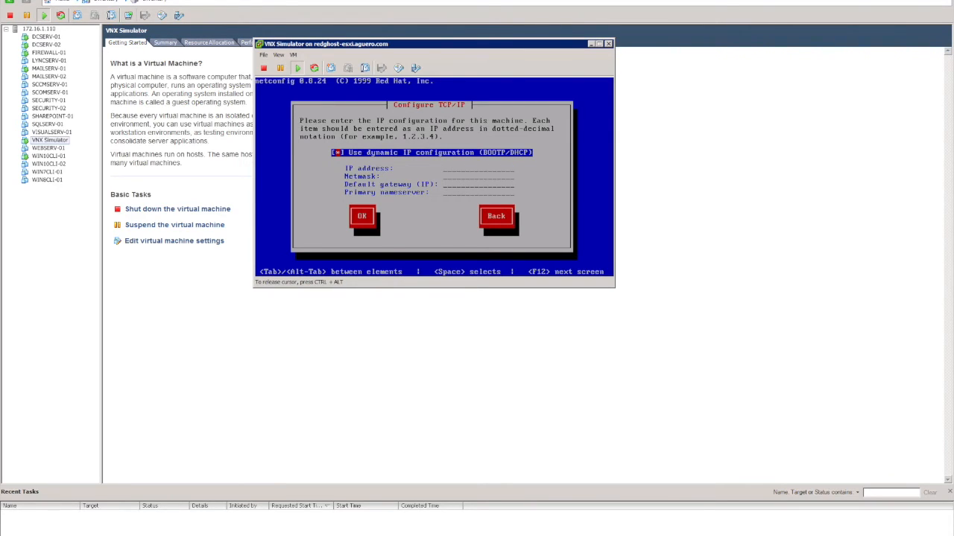
pyautogui.press('space')
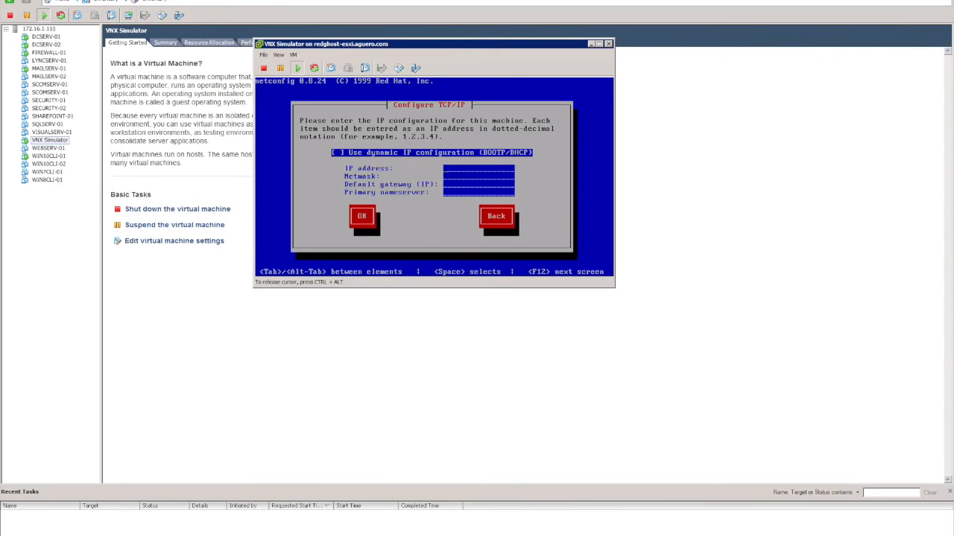
pyautogui.write('172.16.1')
pyautogui.write('.200')
pyautogui.press('Tab')
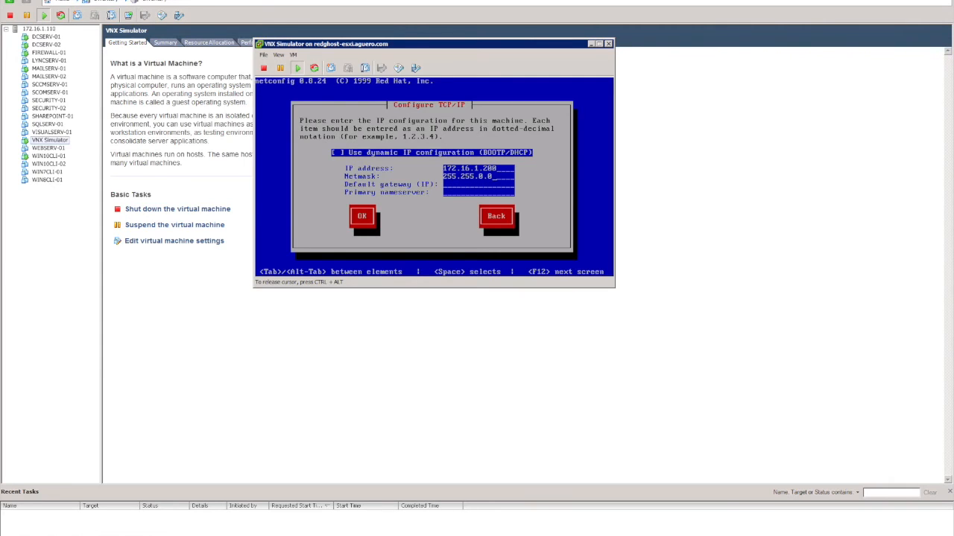
pyautogui.press('BackSpace')
pyautogui.write('255.')
pyautogui.press('Tab')
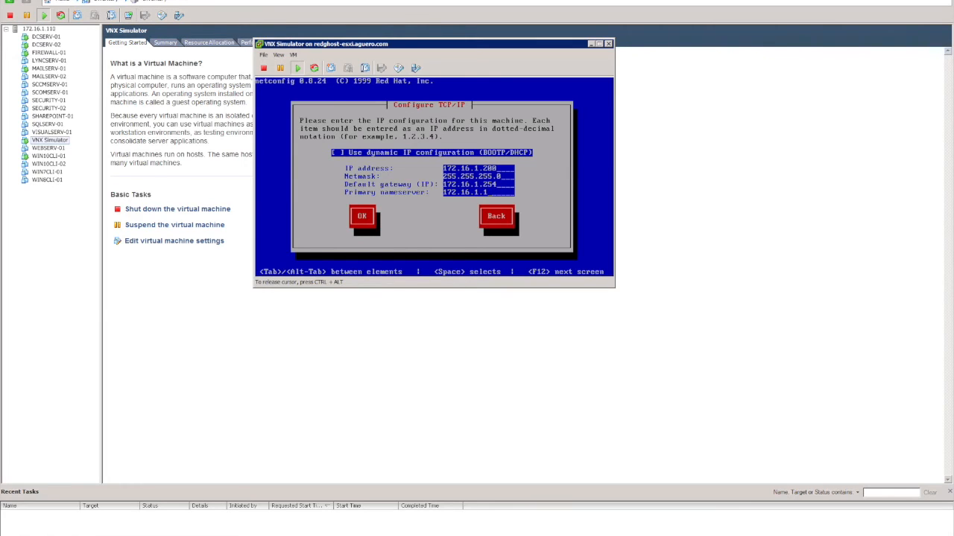
pyautogui.press('Tab')
pyautogui.press('Return')
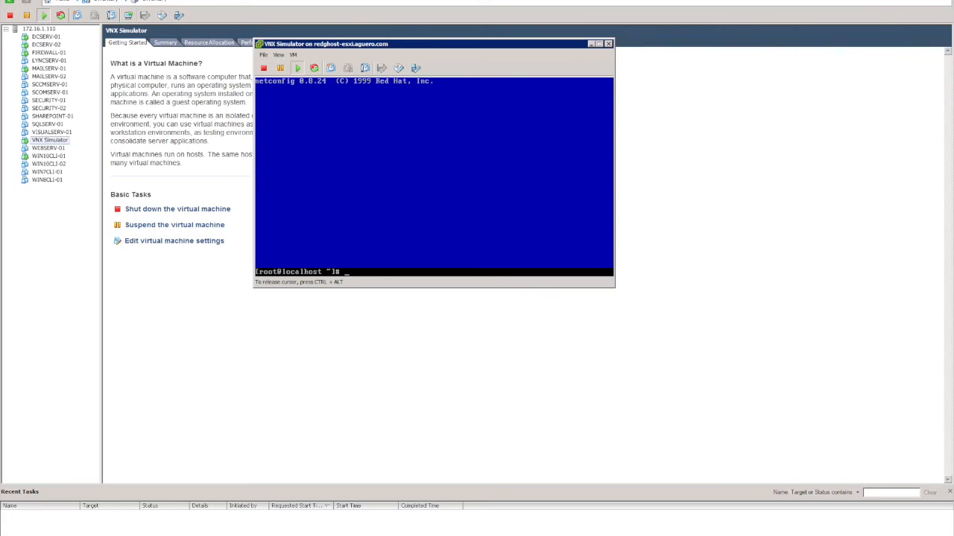
# Configure eth1 with netconfig, using IP address 172.16.1.201, netmask 255.255.255.0, default gateway 172.16.1.254 and primary nameserver 172.16.1.1
pyautogui.write('netconfig -d eth0')
pyautogui.press('Return')
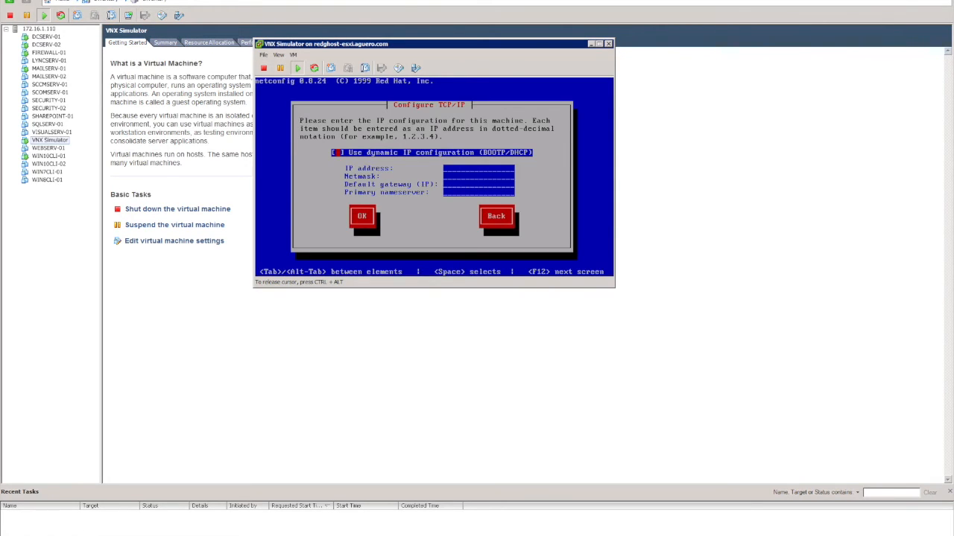
pyautogui.write('172.16.1.201')
pyautogui.press('Tab')
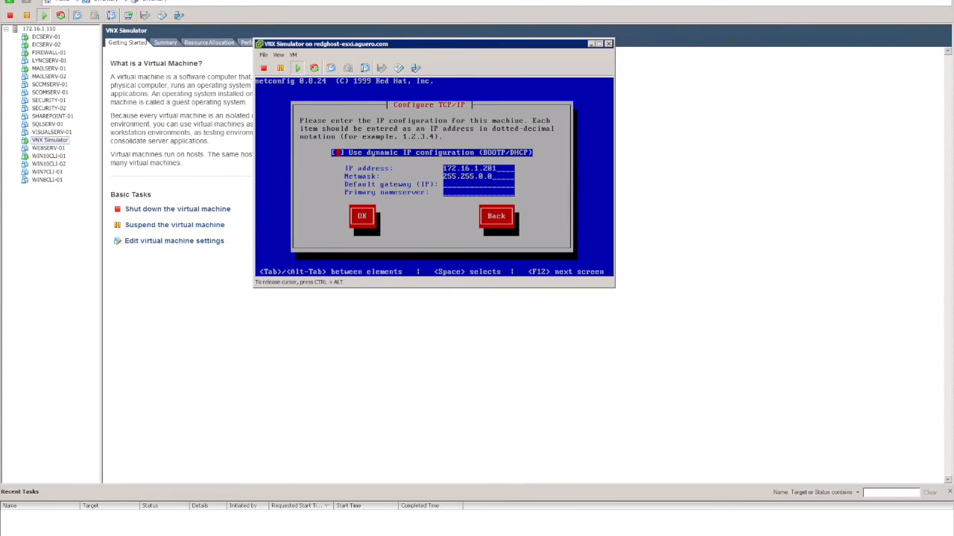
pyautogui.press('BackSpace')
pyautogui.press('BackSpace')
pyautogui.press('BackSpace')
pyautogui.write('255.0')
pyautogui.press('Tab')
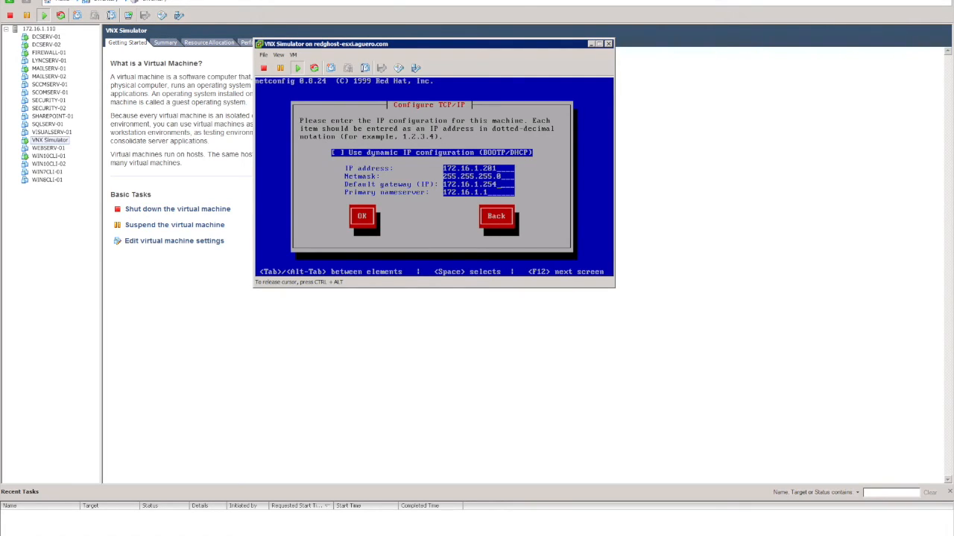
pyautogui.press('Tab')
pyautogui.press('Return')
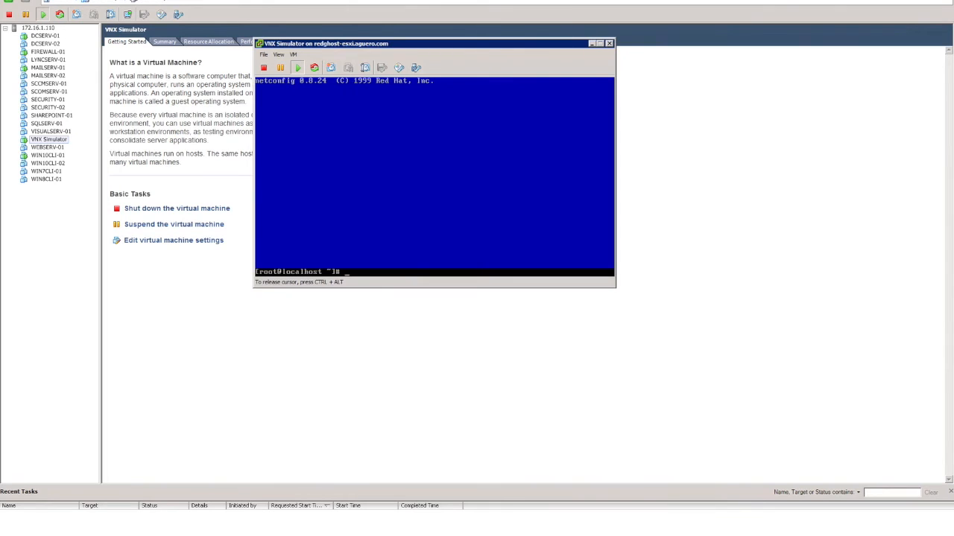
# Reboot the VNX Simulator from its console command line
pyautogui.write('rboot')
pyautogui.press('Return')
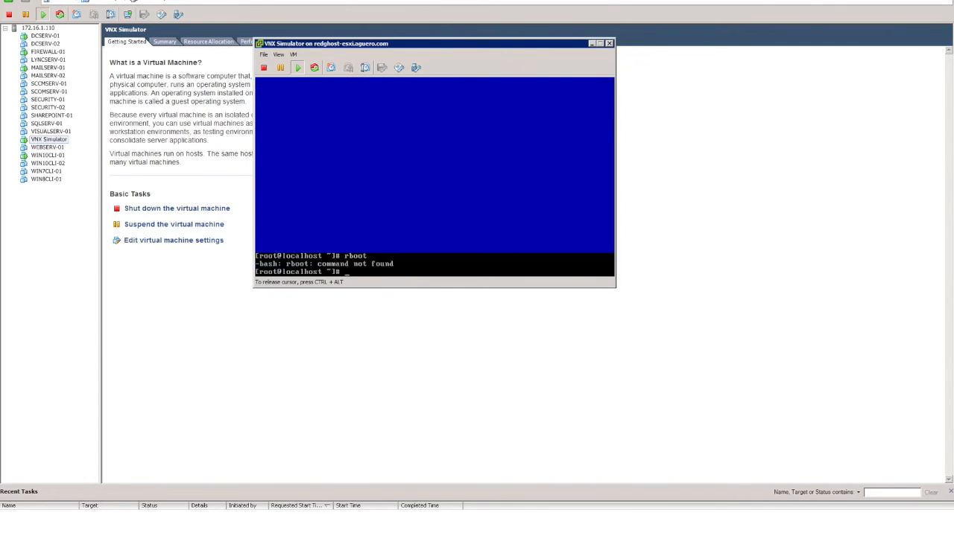
pyautogui.write('reboot')
pyautogui.press('Return')
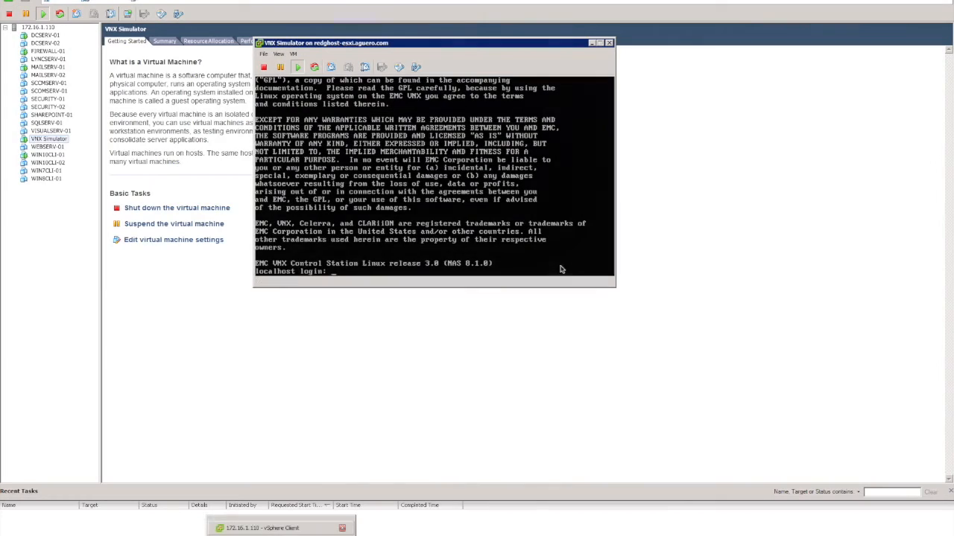
# Clear the stray characters at the login prompt and log back in as root with the account password
pyautogui.press('Pause')
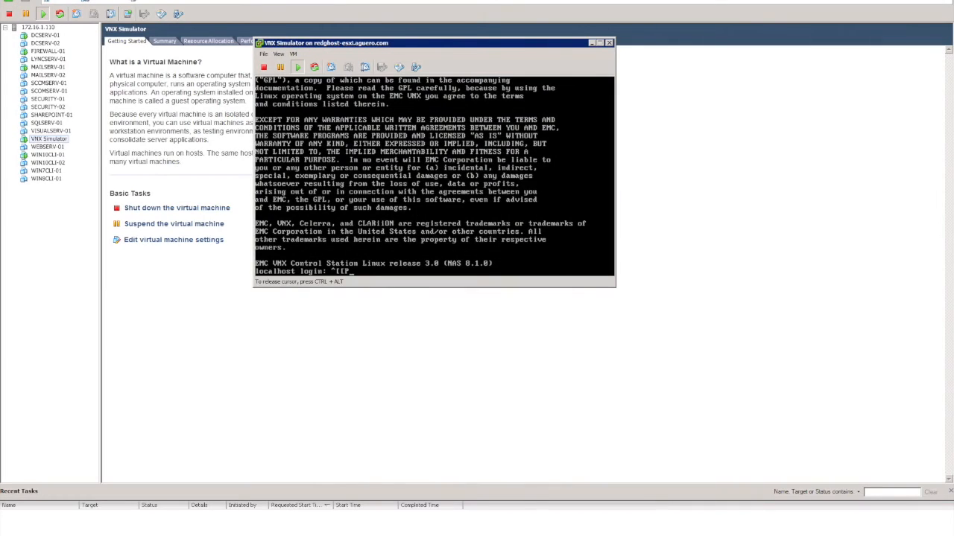
pyautogui.press('BackSpace')
pyautogui.press('BackSpace')
pyautogui.press('BackSpace')
pyautogui.press('BackSpace')
pyautogui.write('root')
pyautogui.press('Return')
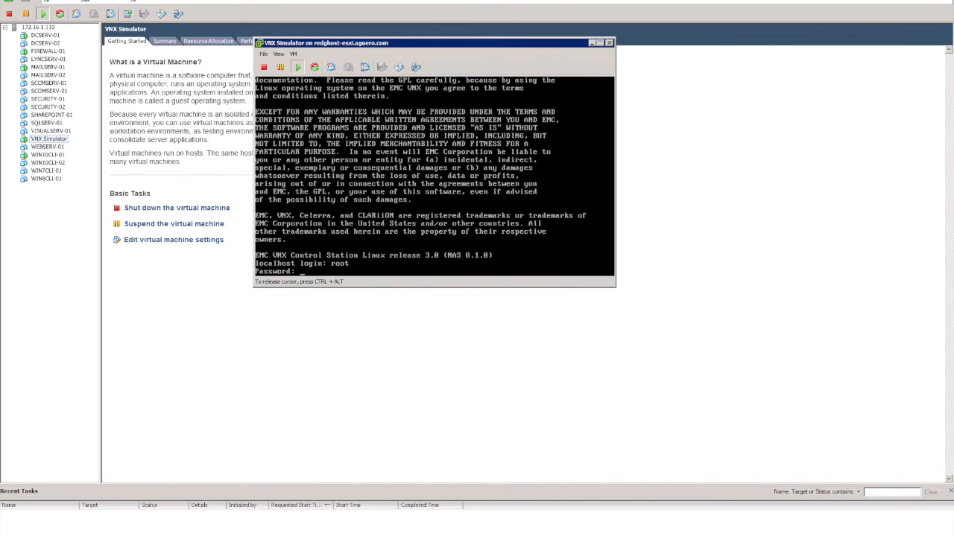
pyautogui.press('Return')
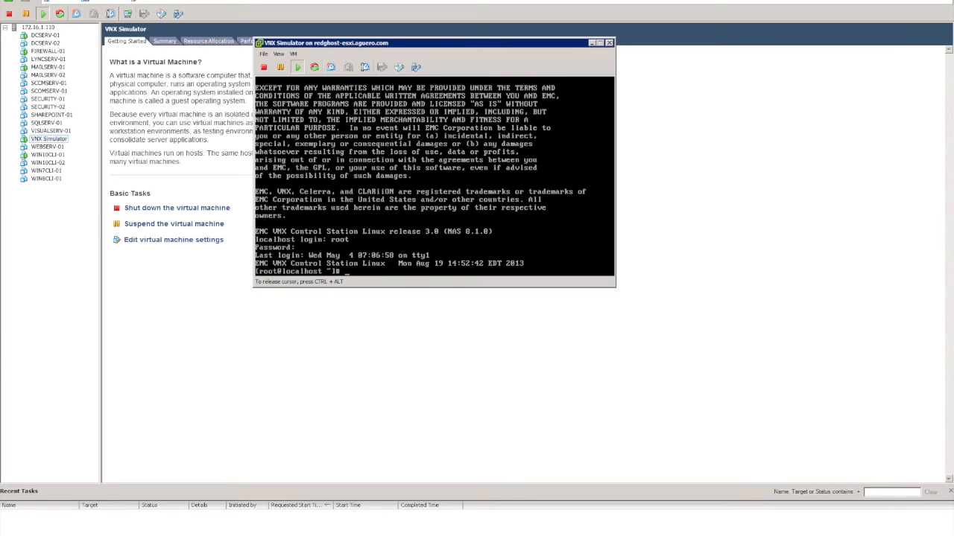
# Check the network settings of eth0 and eth1 with the ifconfig command
pyautogui.write('ifconfig eth0')
pyautogui.press('Return')
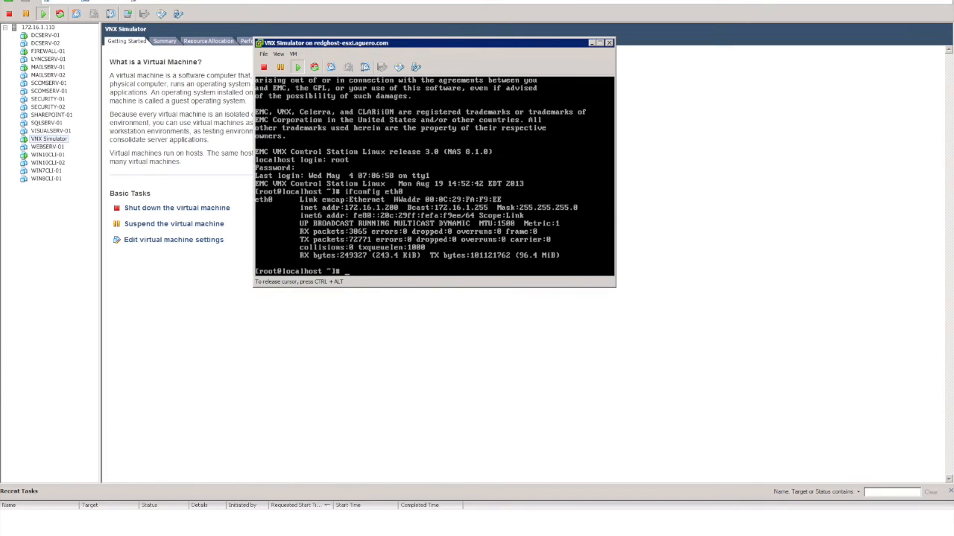
pyautogui.press('Up')
pyautogui.press('BackSpace')
pyautogui.write('1')
pyautogui.press('Return')
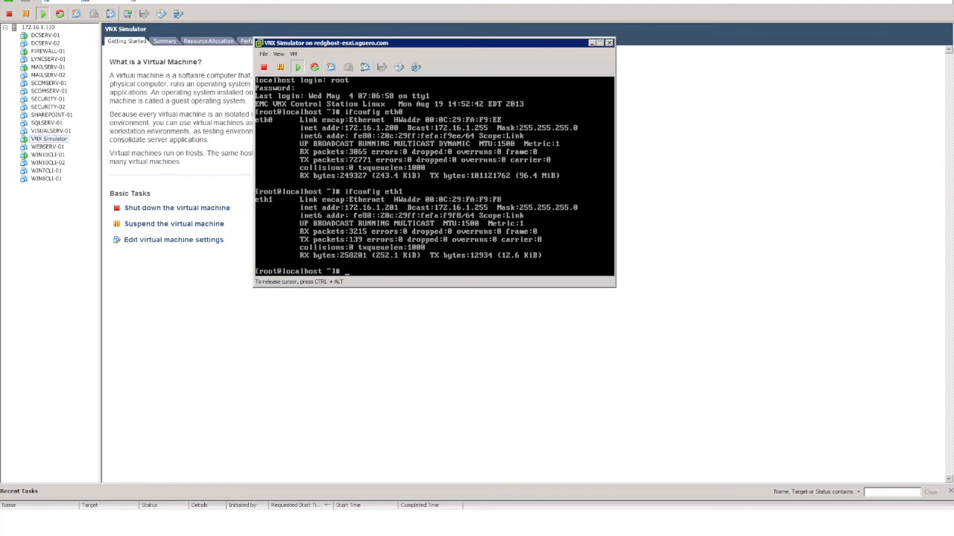
# Release the console, switch to Firefox and enter the simulator addresses 172.16.1.200 and 172.16.1.201
pyautogui.hotkey('ctrl', 'alt')
pyautogui.click(307, 535)
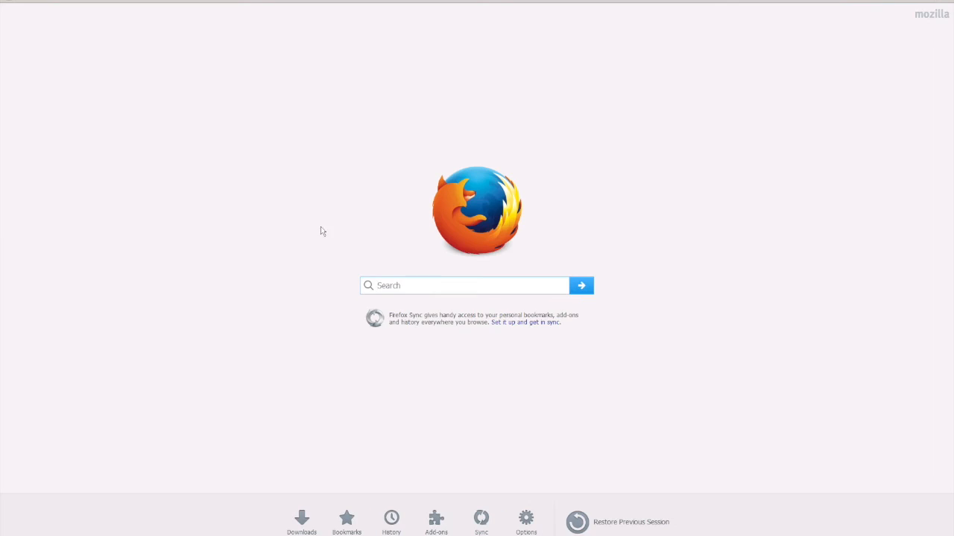
pyautogui.click(79, 0)
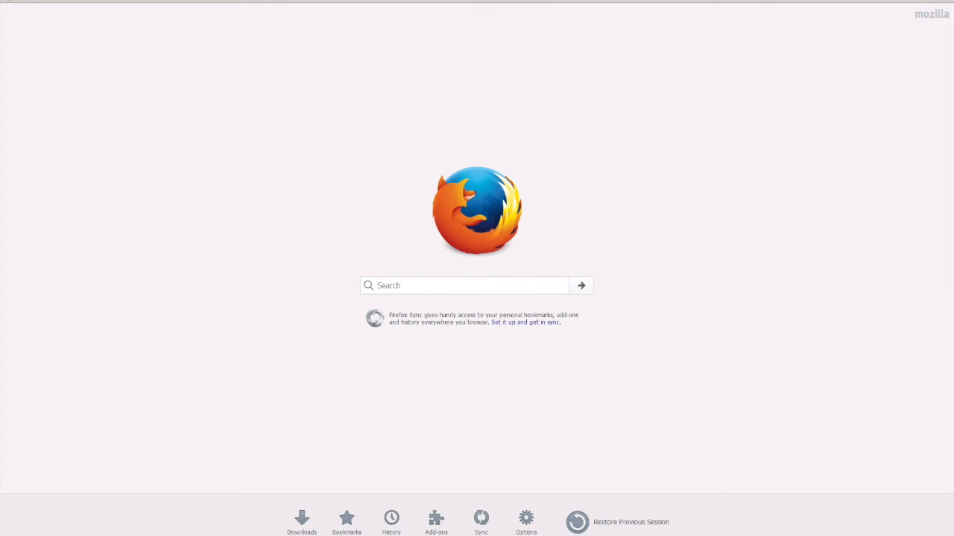
pyautogui.write('172.16.1.200/')
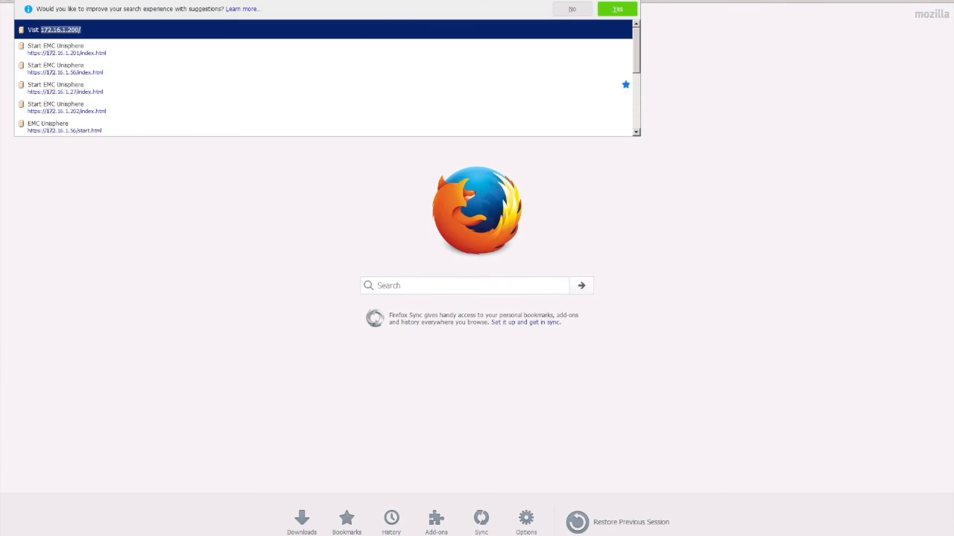
pyautogui.press('Return')
pyautogui.press('BackSpace')
pyautogui.press('BackSpace')
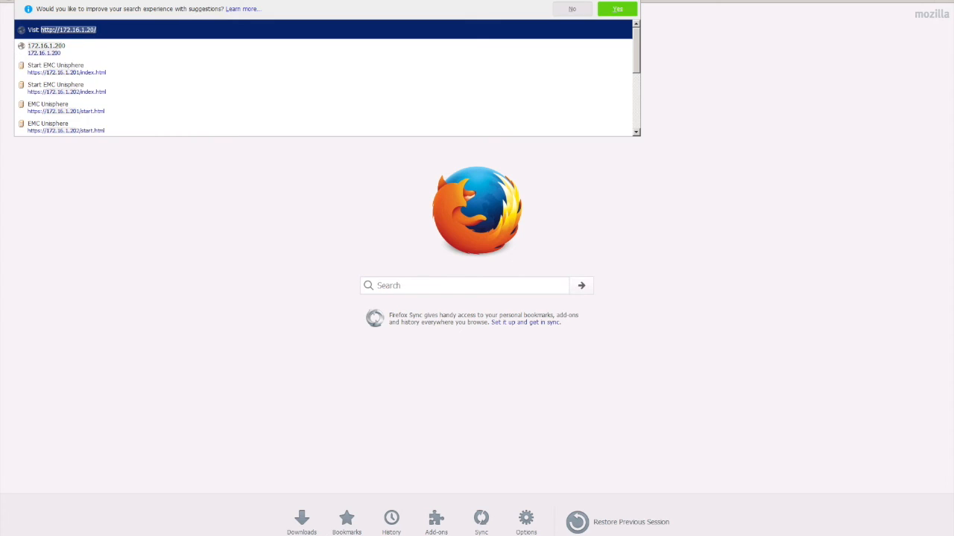
pyautogui.write('1')
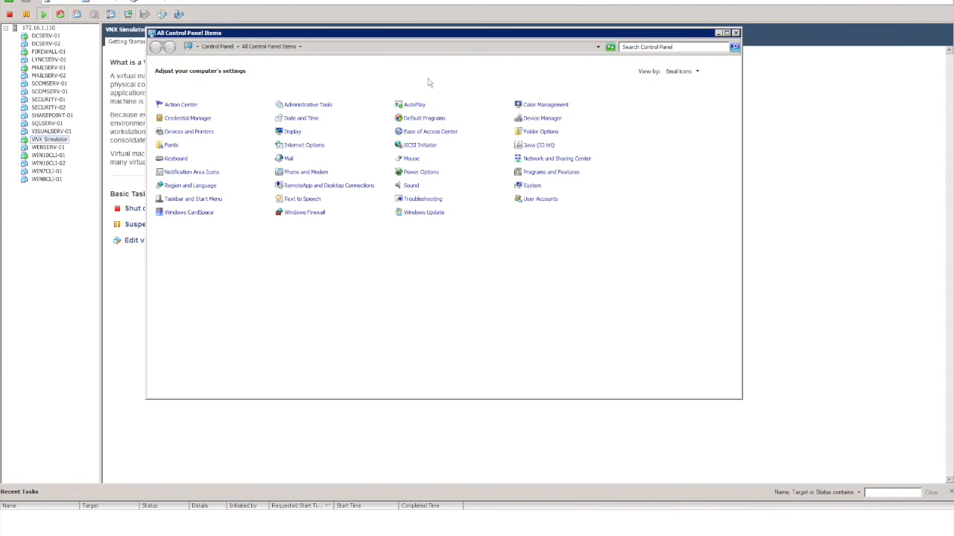
# Review the Exception Site List in Java's security settings for the simulator addresses, and close the Java settings with OK
pyautogui.click(520, 154)
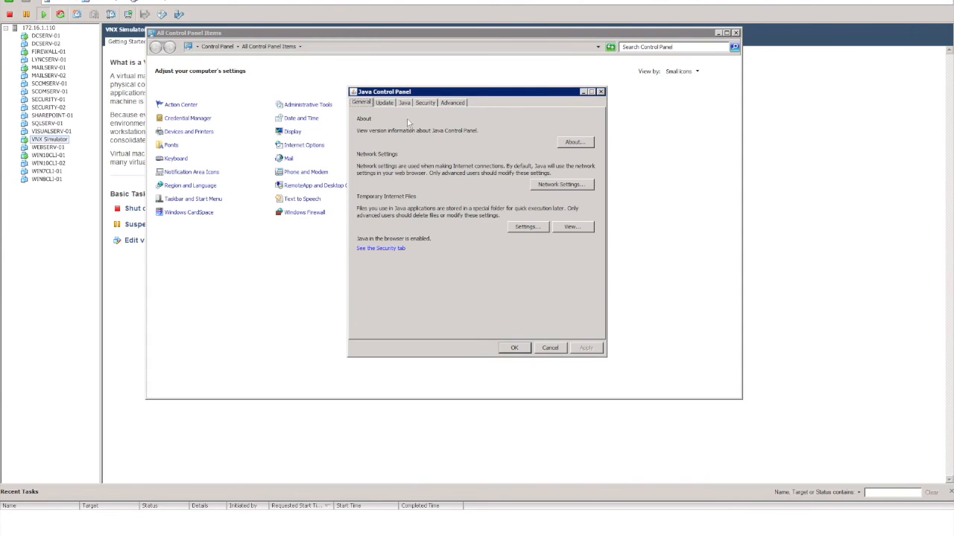
pyautogui.click(424, 102)
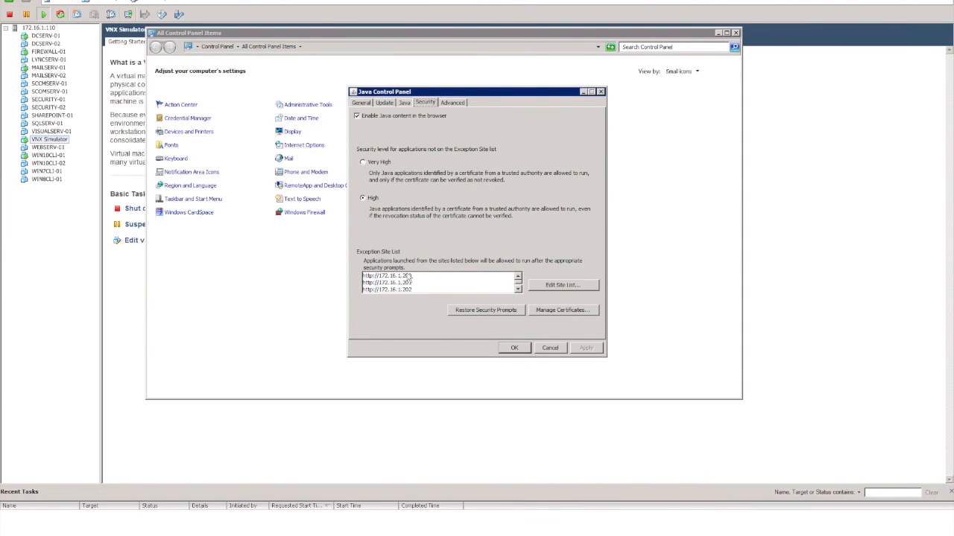
pyautogui.click(562, 285)
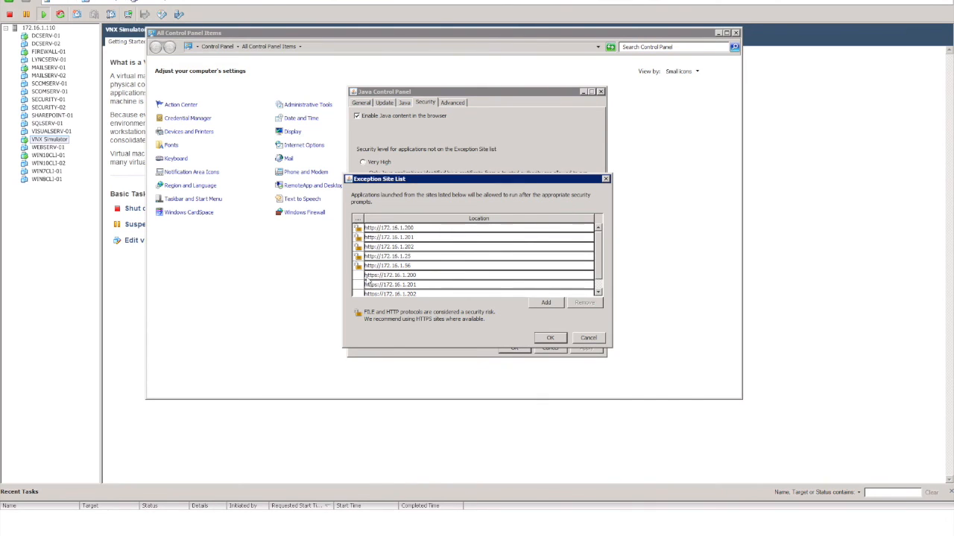
pyautogui.click(550, 337)
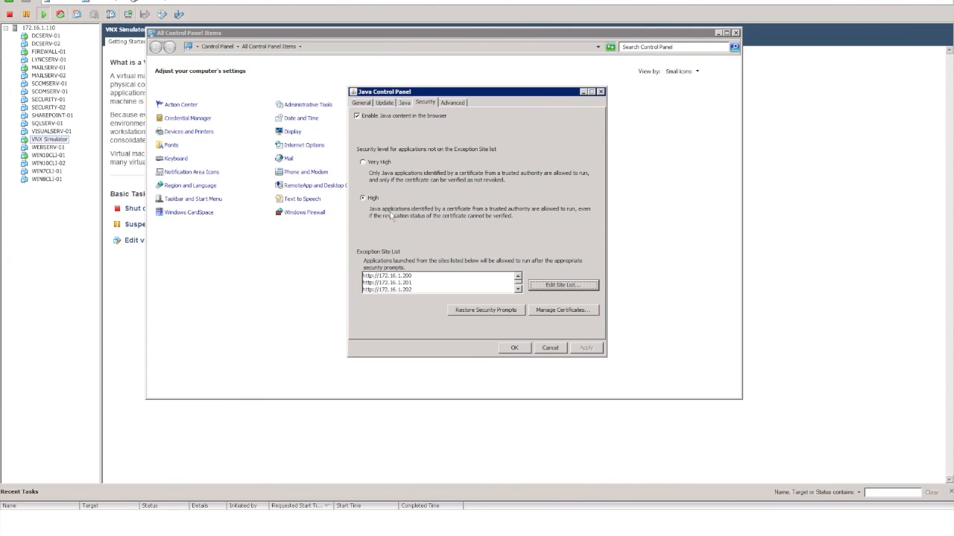
pyautogui.click(514, 350)
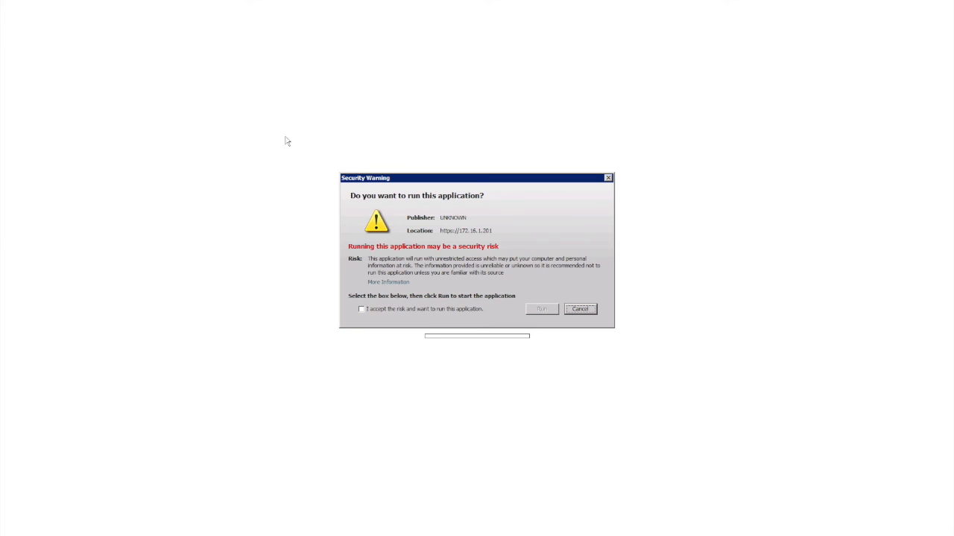
pyautogui.click(363, 309)
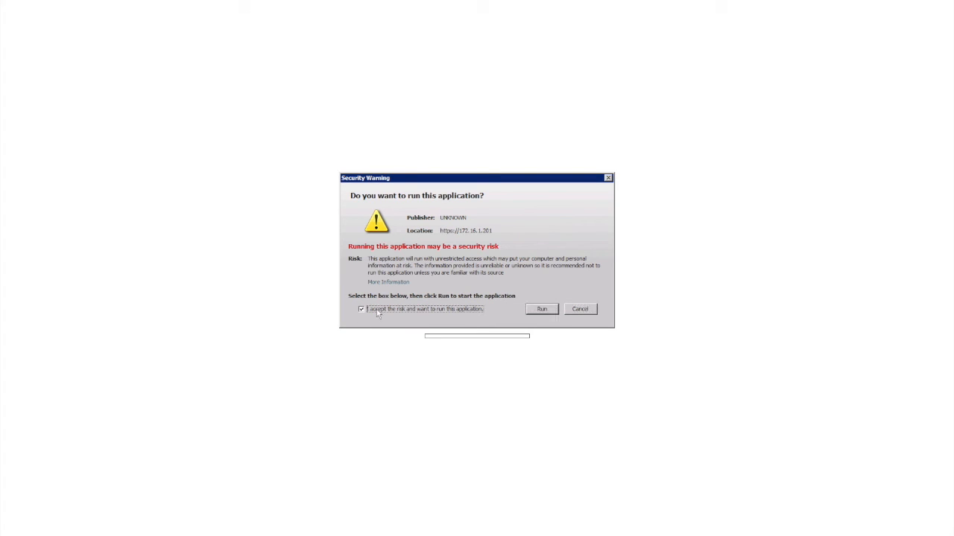
pyautogui.click(547, 310)
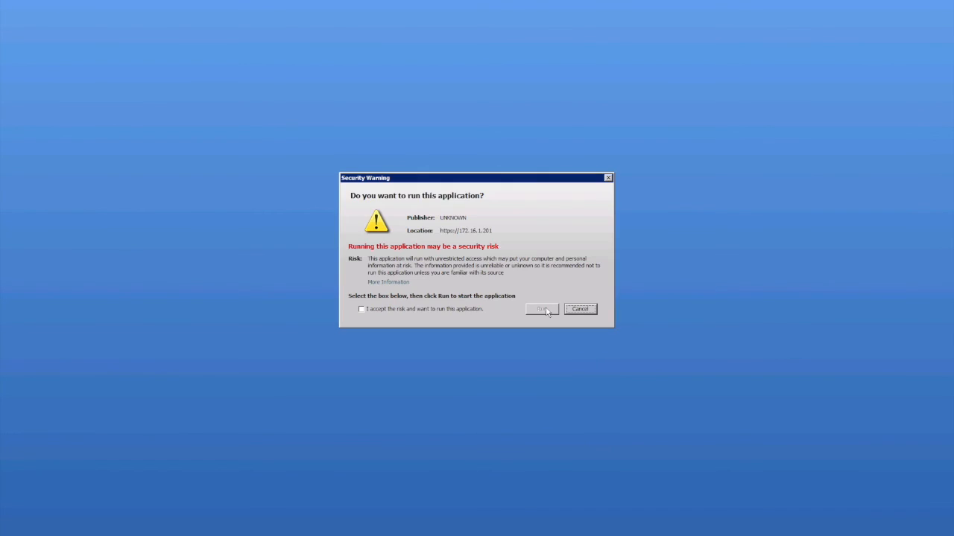
pyautogui.click(421, 311)
pyautogui.click(540, 310)
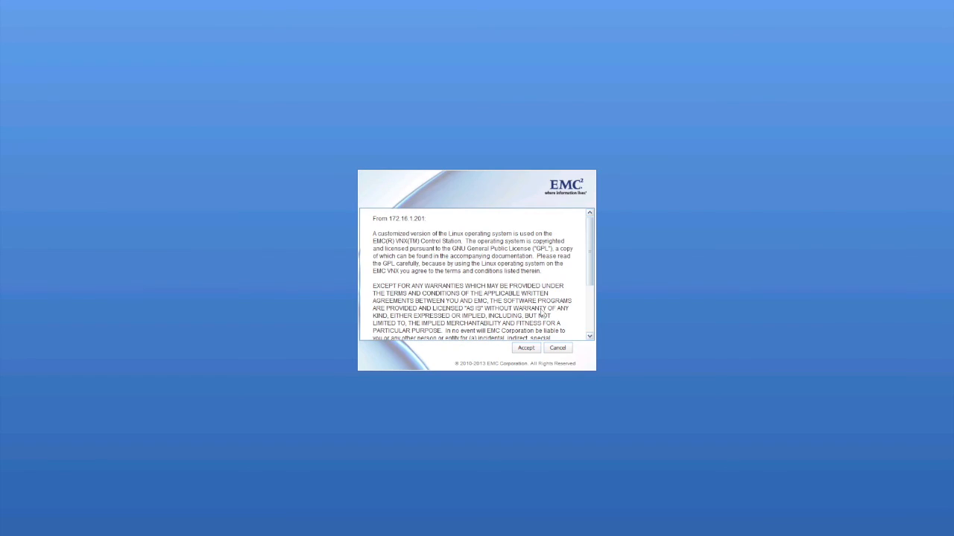
pyautogui.moveTo(589, 265); pyautogui.dragTo(590, 219)
pyautogui.click(526, 348)
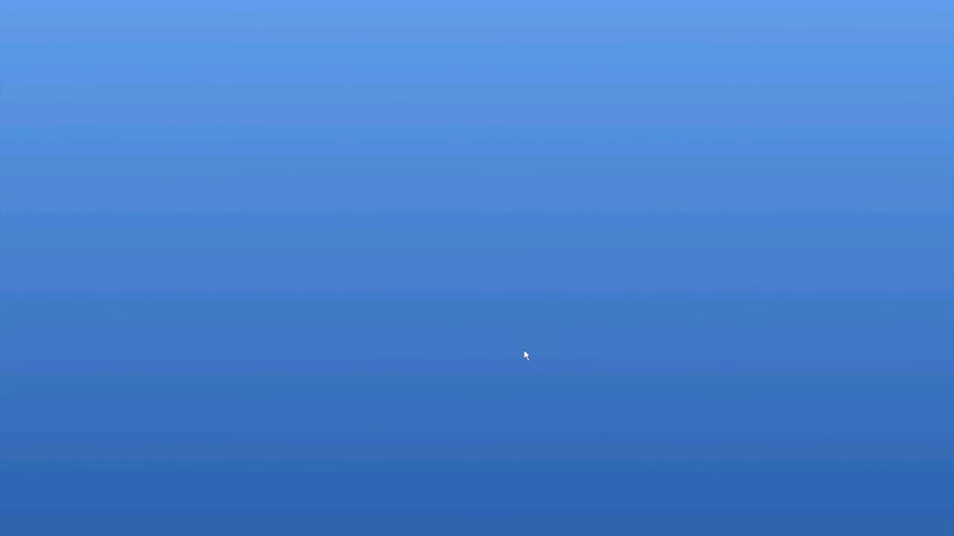